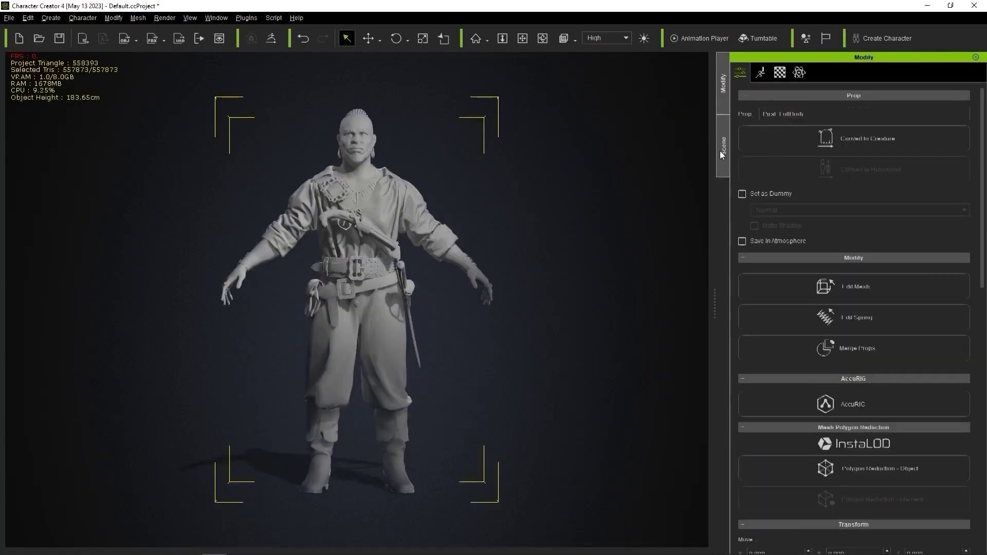
# Run AccuRIG on the Pirat_FullBody prop with its gun, sword, rings and earrings hidden
pyautogui.click(723, 146)
pyautogui.click(893, 147)
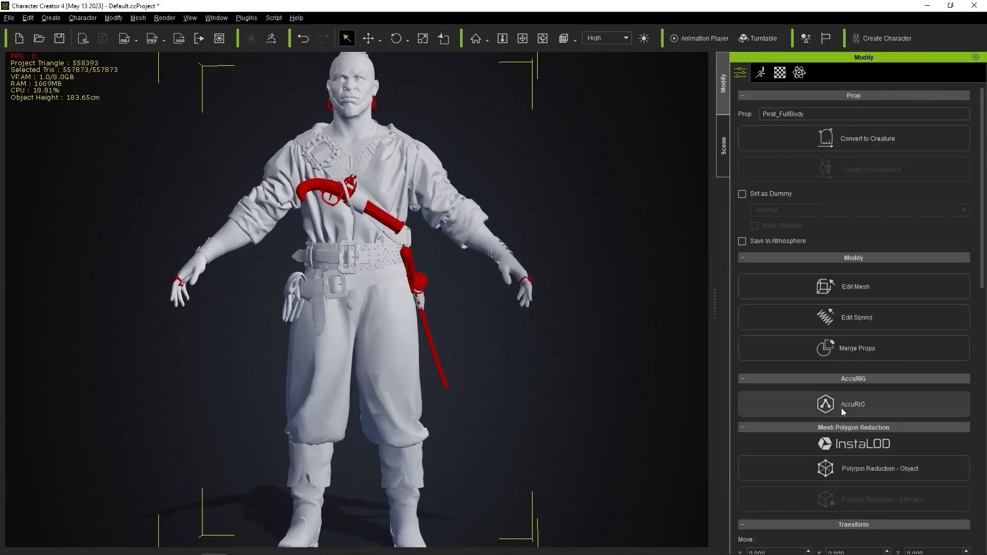
pyautogui.click(840, 408)
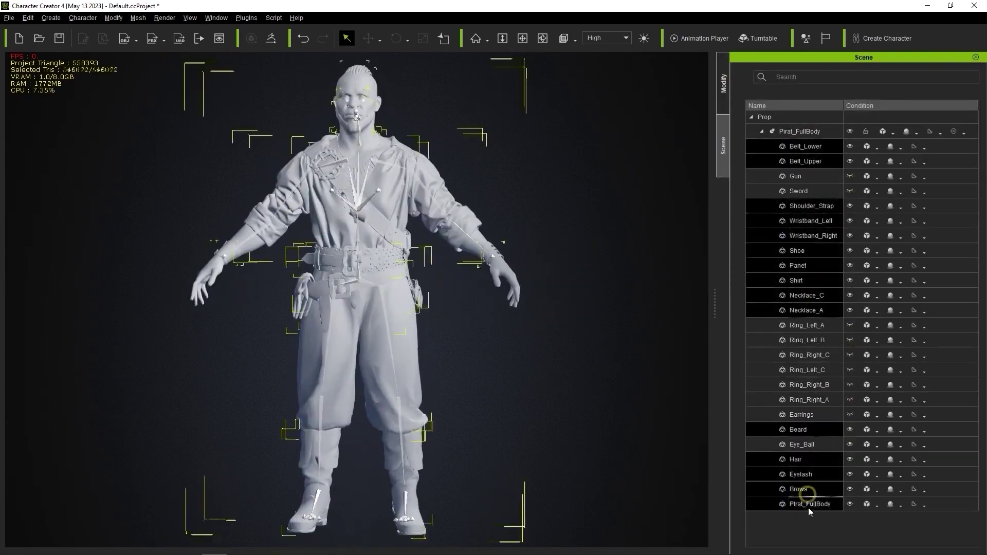
pyautogui.click(867, 374)
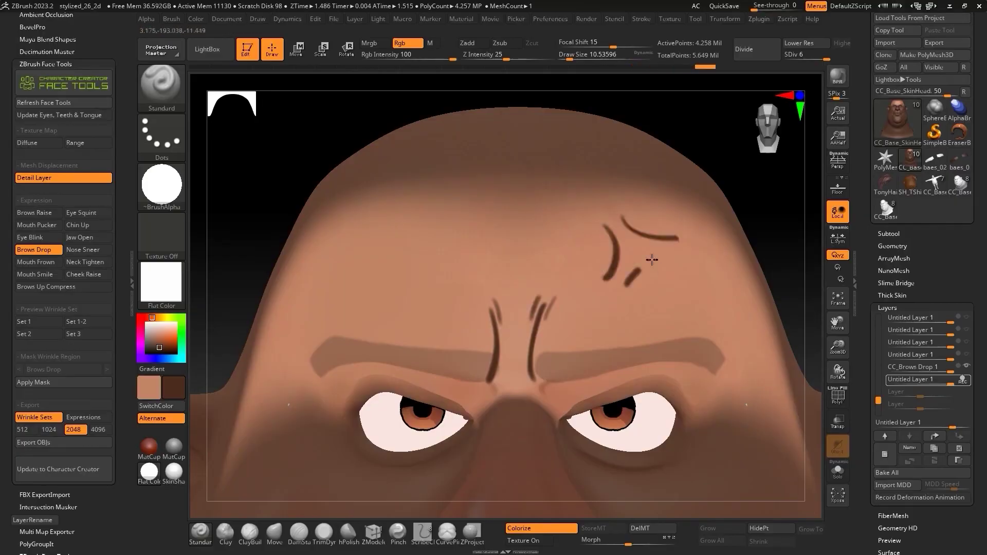
# Switch to ZBrush and start the sculpted head's update to Character Creator through ZBrush Face Tools
pyautogui.click(165, 152)
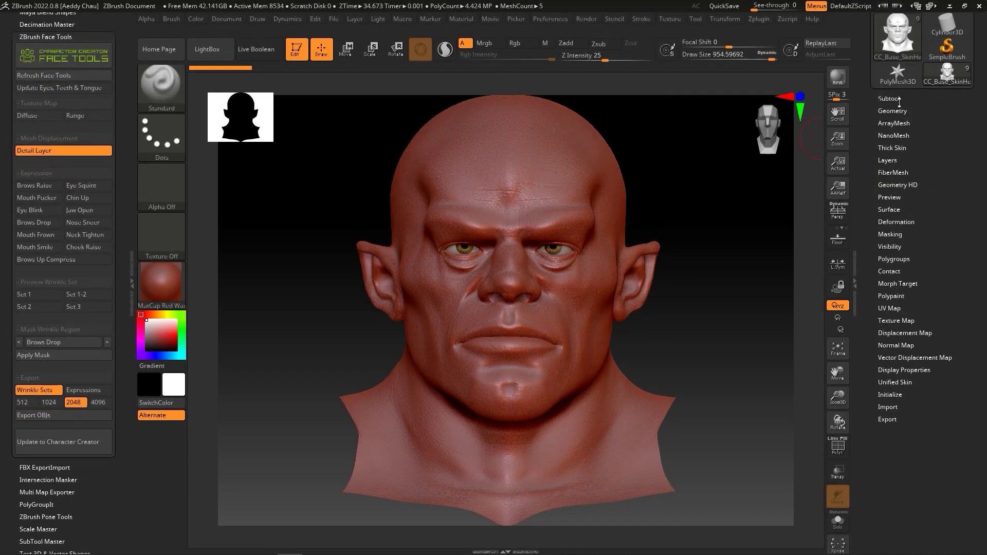
pyautogui.click(894, 99)
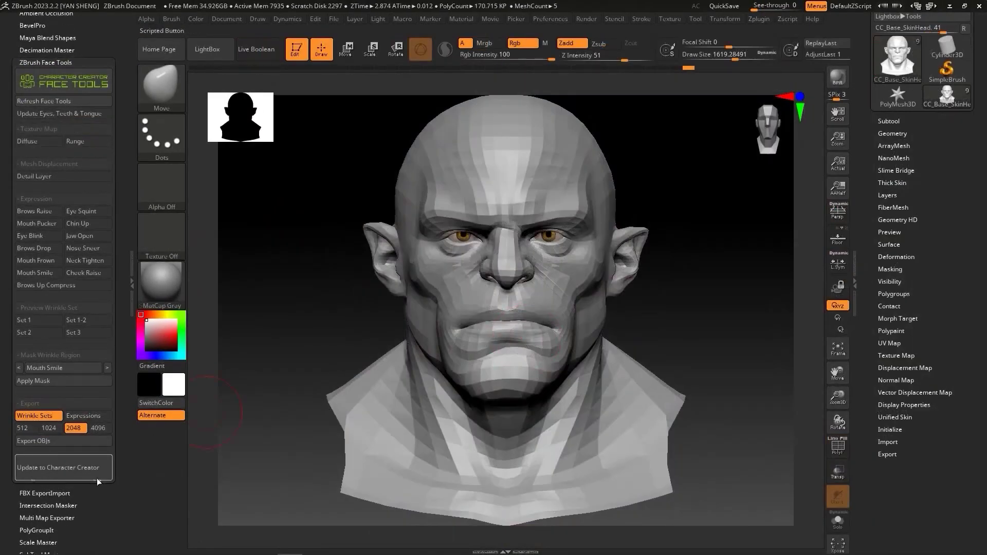
pyautogui.click(97, 478)
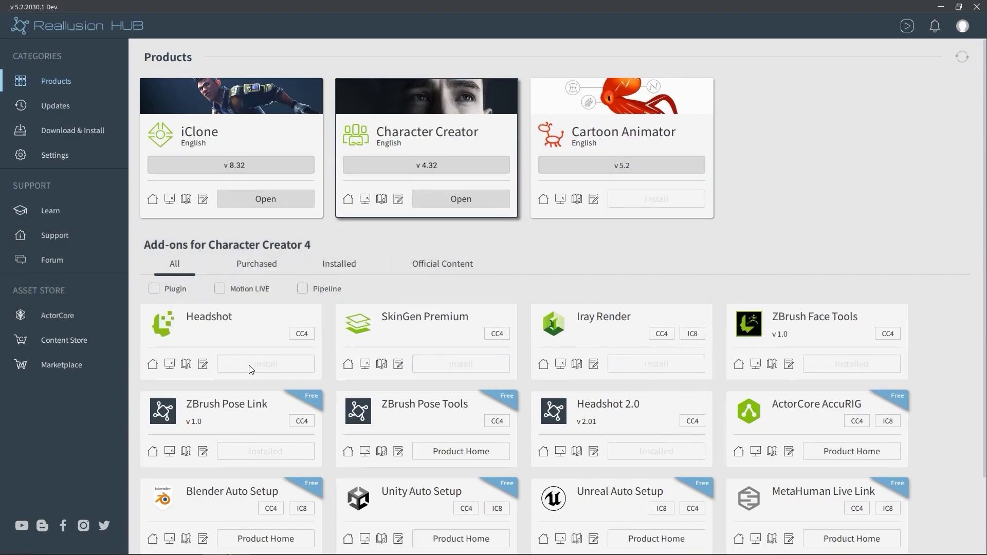
# Discard the unsaved project in Character Creator and send the muscular character to ZBrush through Face Tools at Level 6 - 2K Texture Resolution
pyautogui.click(315, 259)
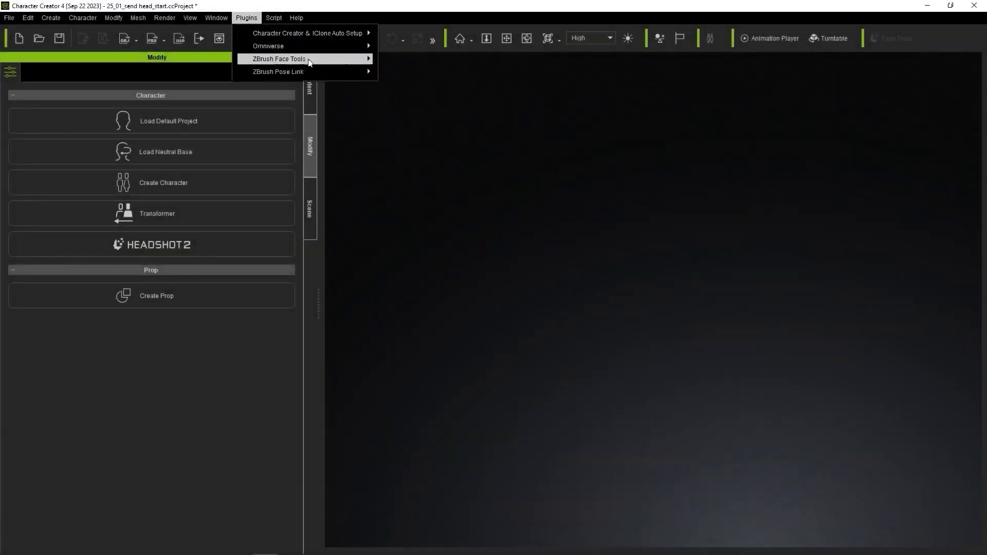
pyautogui.click(900, 27)
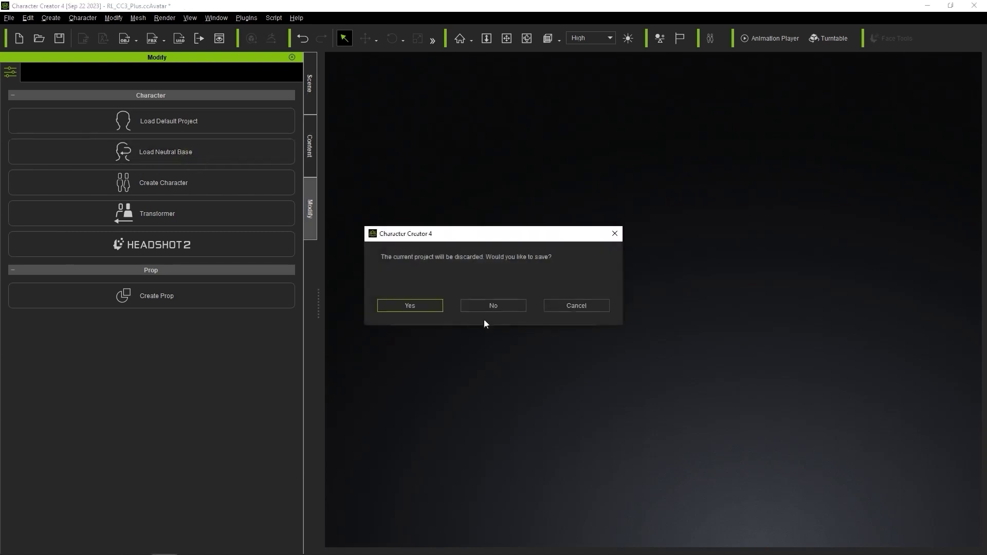
pyautogui.click(483, 309)
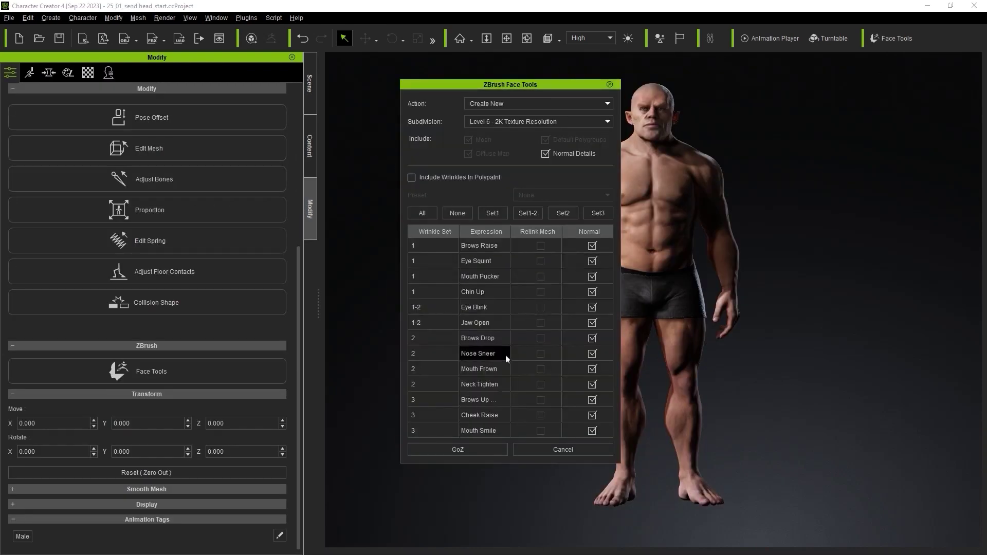
pyautogui.click(484, 450)
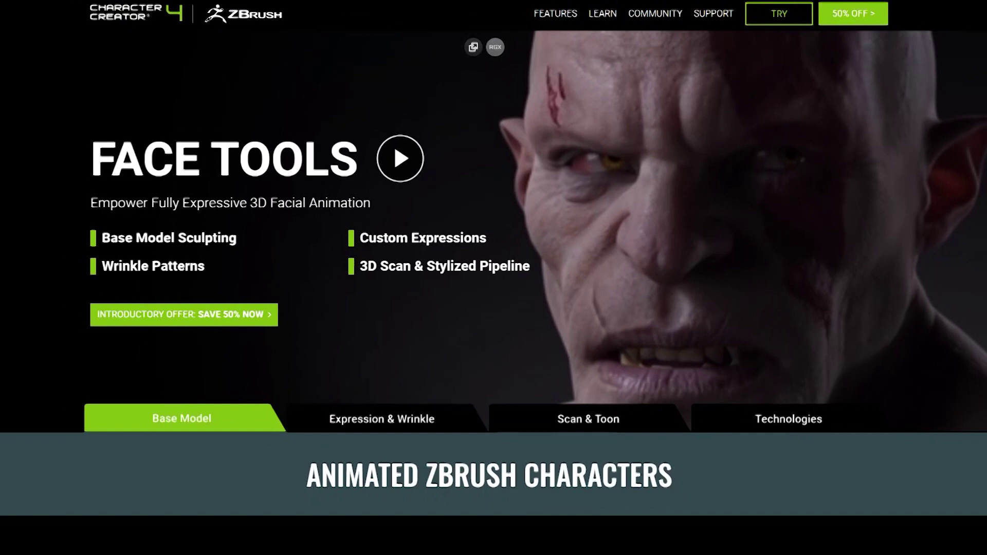
# Look through the Face Tools product page and open the free trial page for Character Creator and ZBrush Face Tools
pyautogui.scroll(-2, 493, 278)
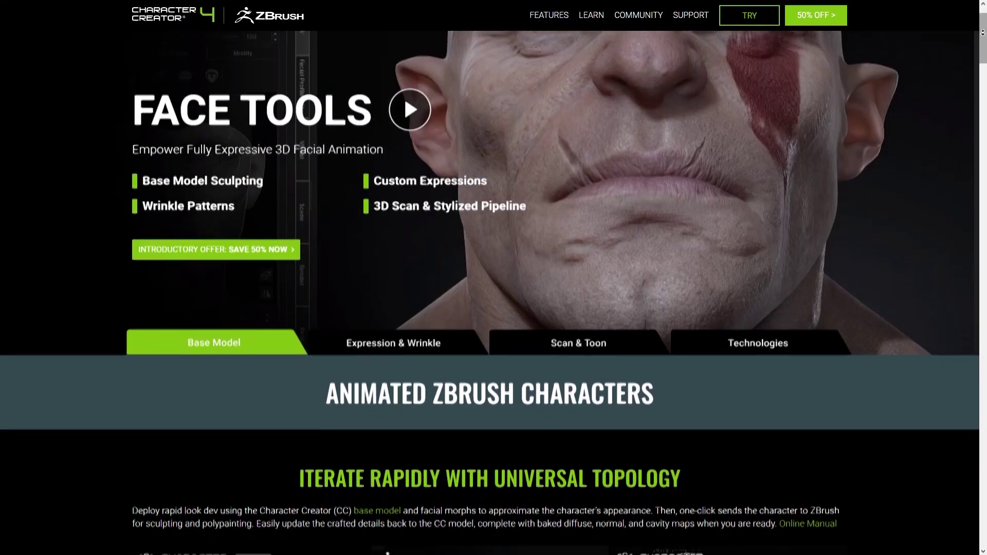
pyautogui.scroll(-3, 494, 278)
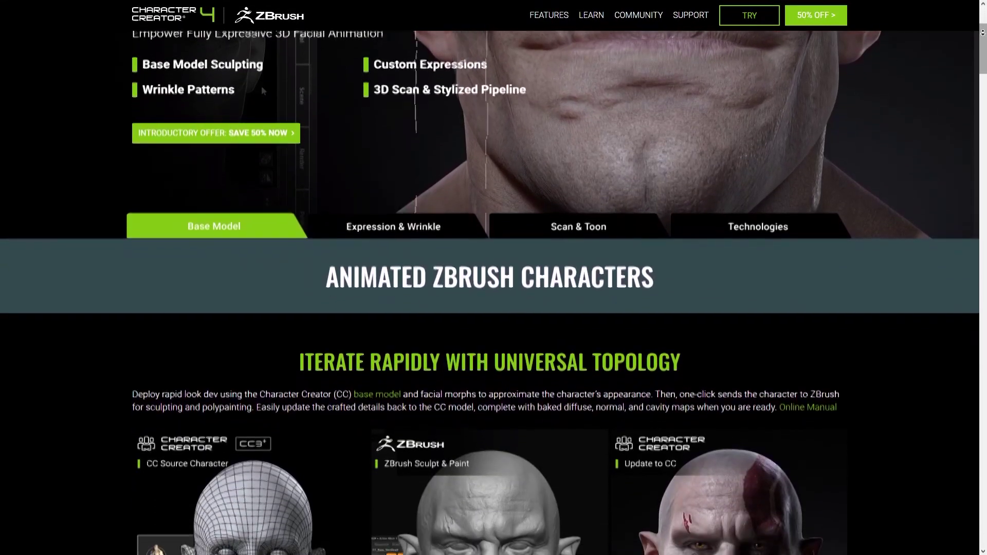
pyautogui.scroll(-3, 493, 277)
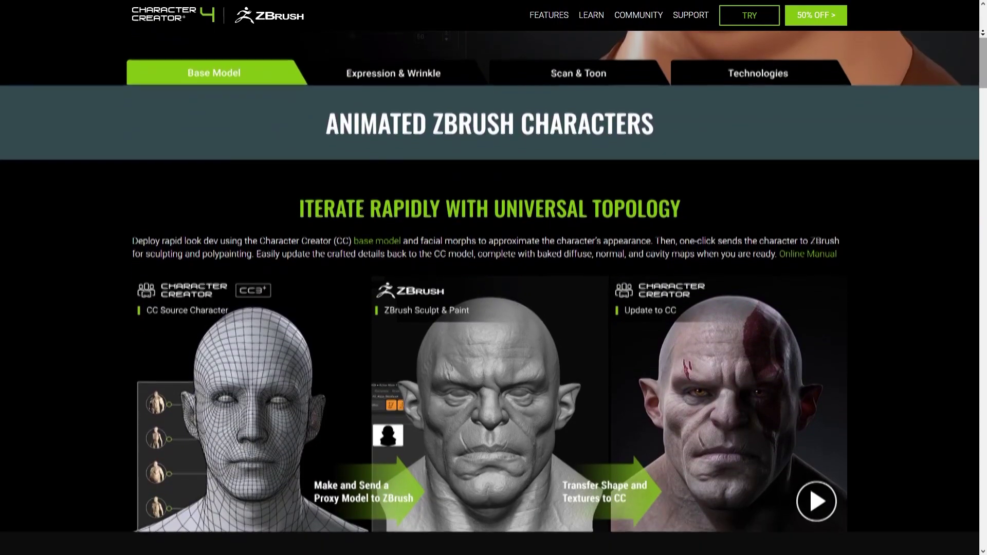
pyautogui.scroll(-3, 494, 278)
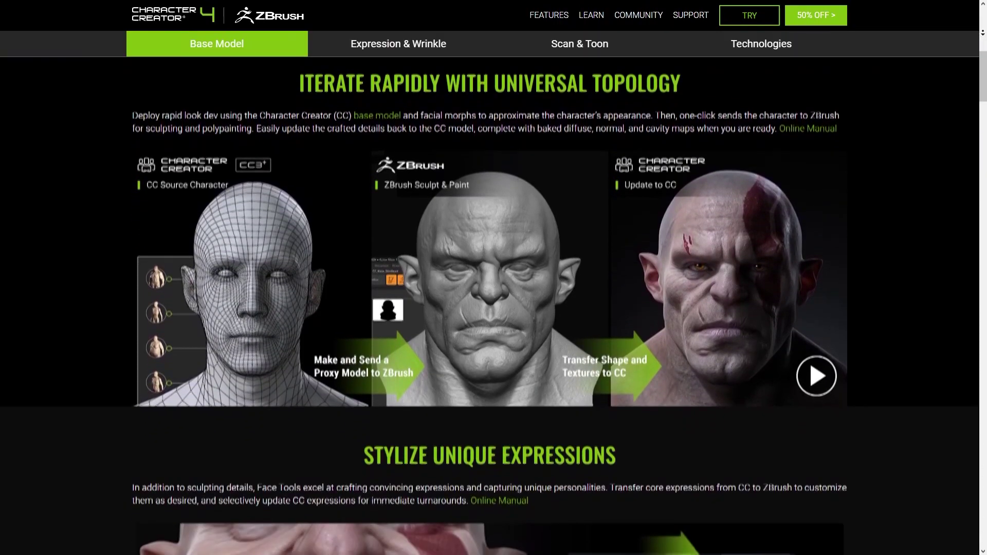
pyautogui.scroll(-3, 493, 277)
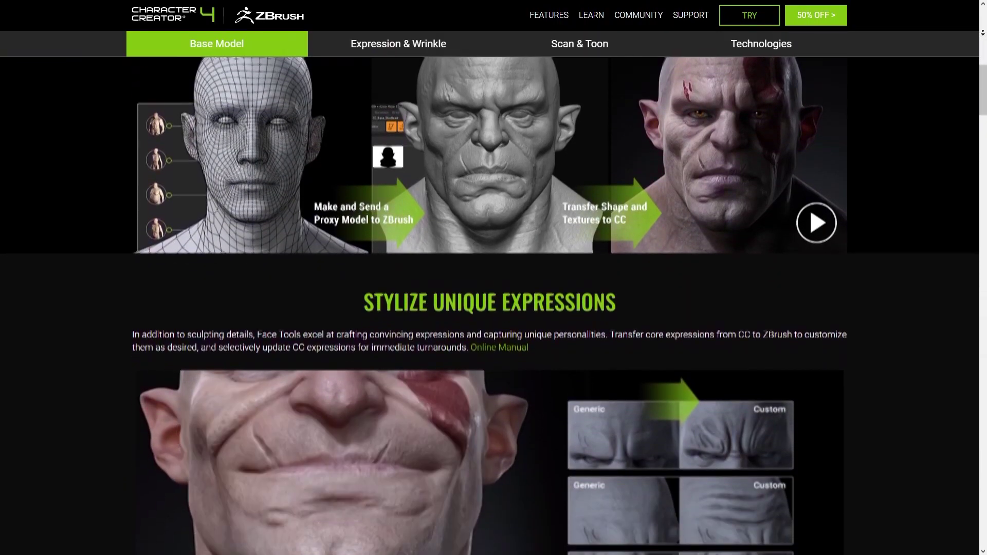
pyautogui.scroll(-3, 493, 277)
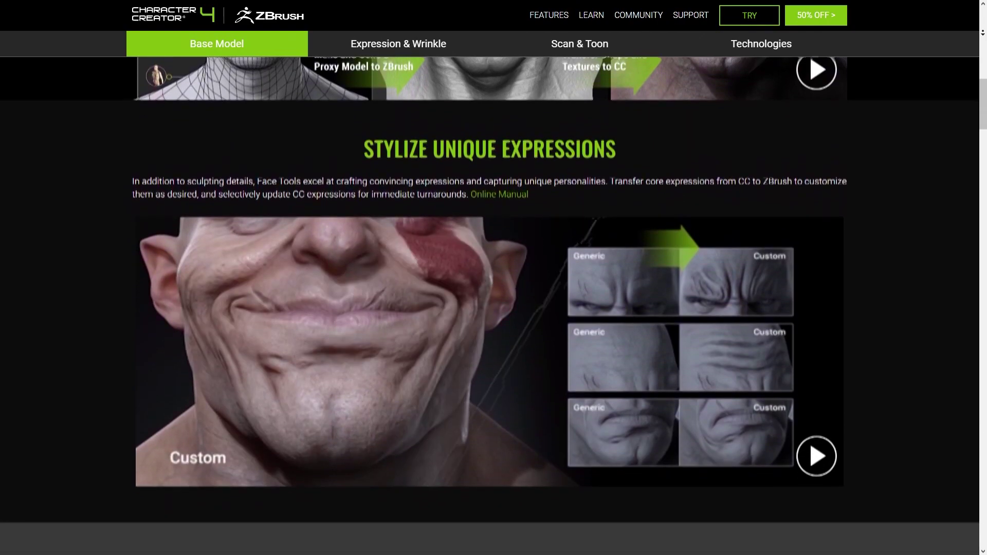
pyautogui.scroll(-1, 493, 277)
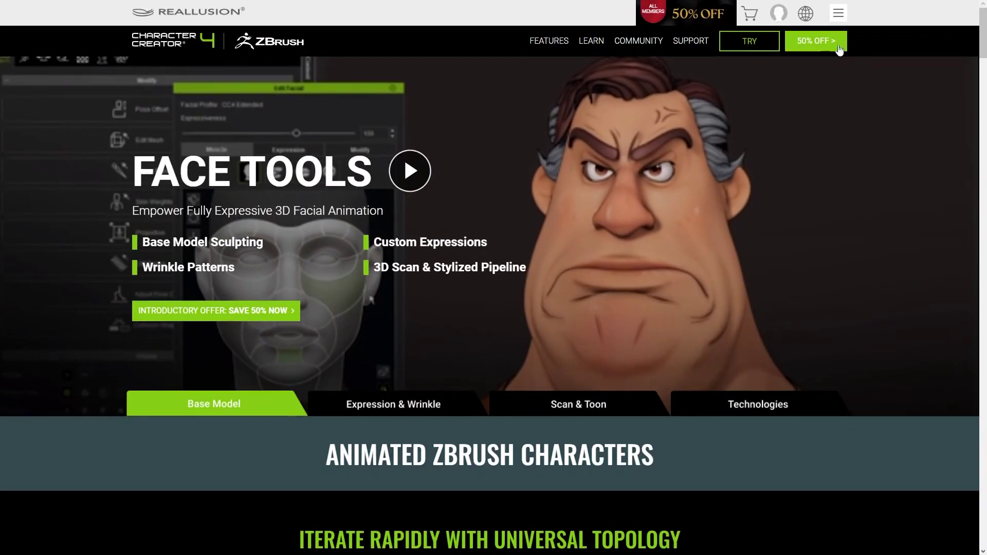
pyautogui.click(736, 45)
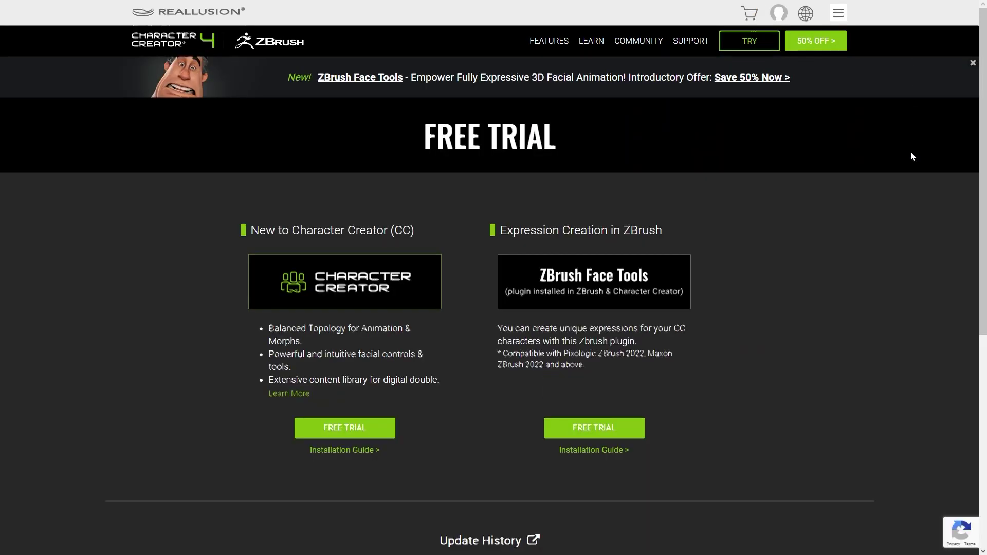
pyautogui.scroll(-2, 912, 157)
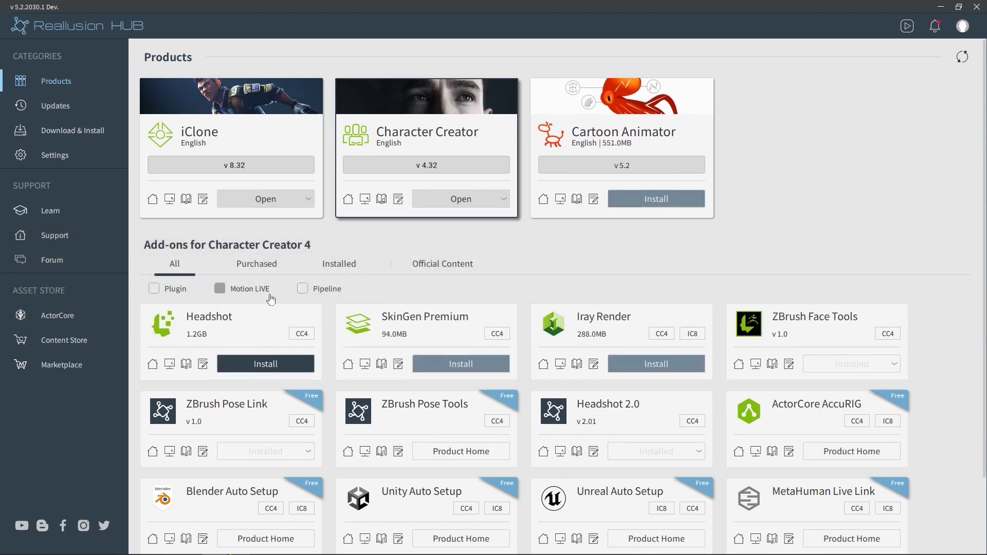
# Check the installed Character Creator 4 add-ons in Reallusion Hub and the ZBrush Face Tools plugin entries in Character Creator
pyautogui.click(343, 264)
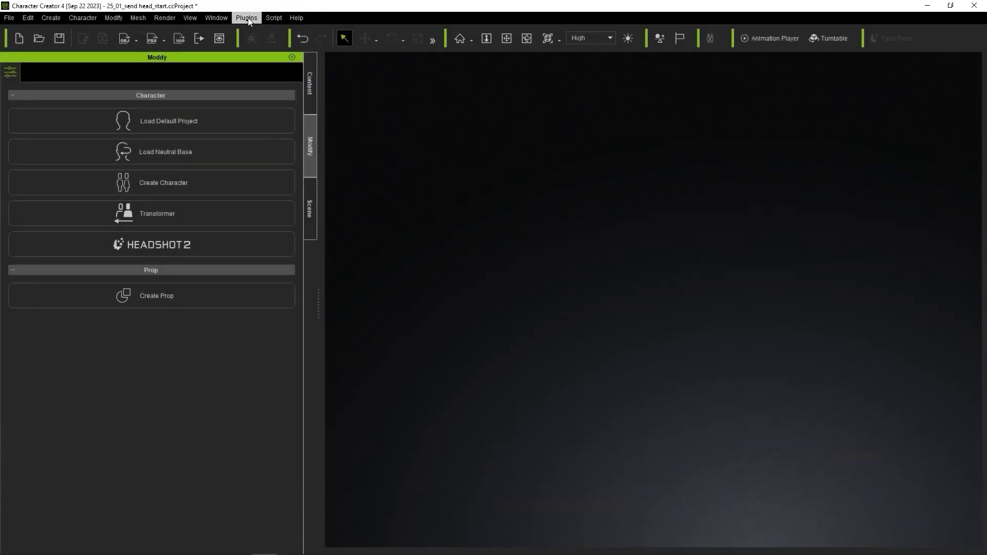
pyautogui.click(247, 18)
pyautogui.moveTo(280, 63)
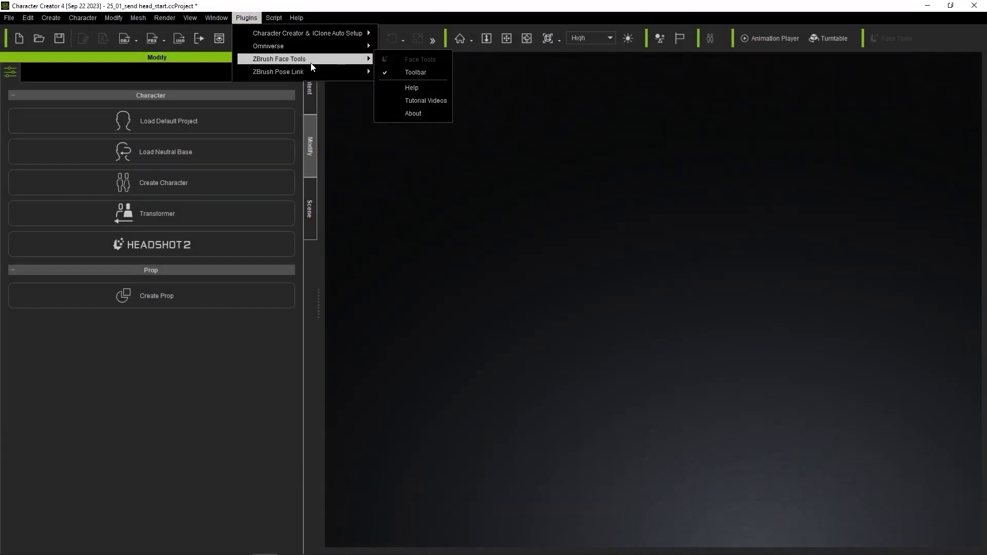
pyautogui.click(884, 57)
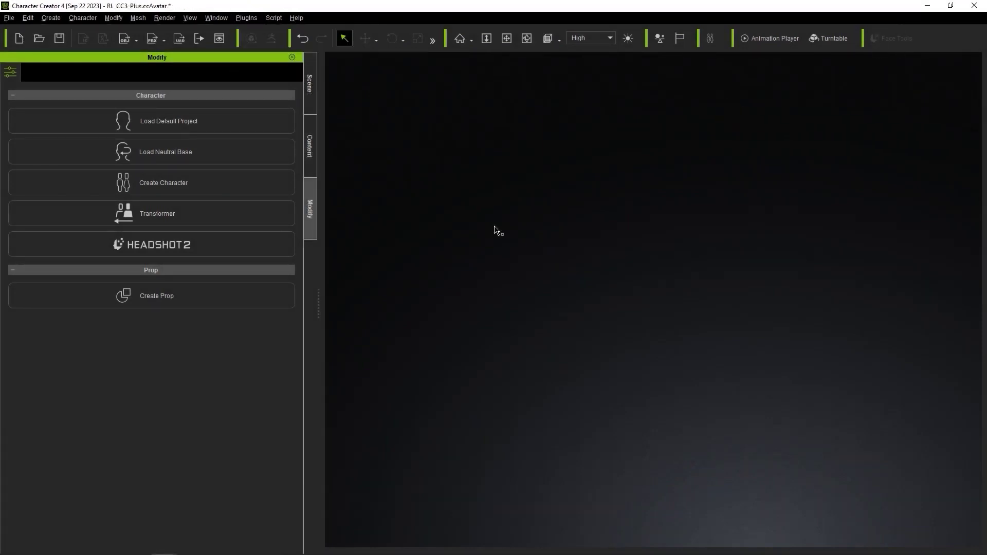
# Load the CC4 Kevin character without saving the current project and set its diffuse color to white (#ffffff)
pyautogui.click(146, 153)
pyautogui.click(482, 304)
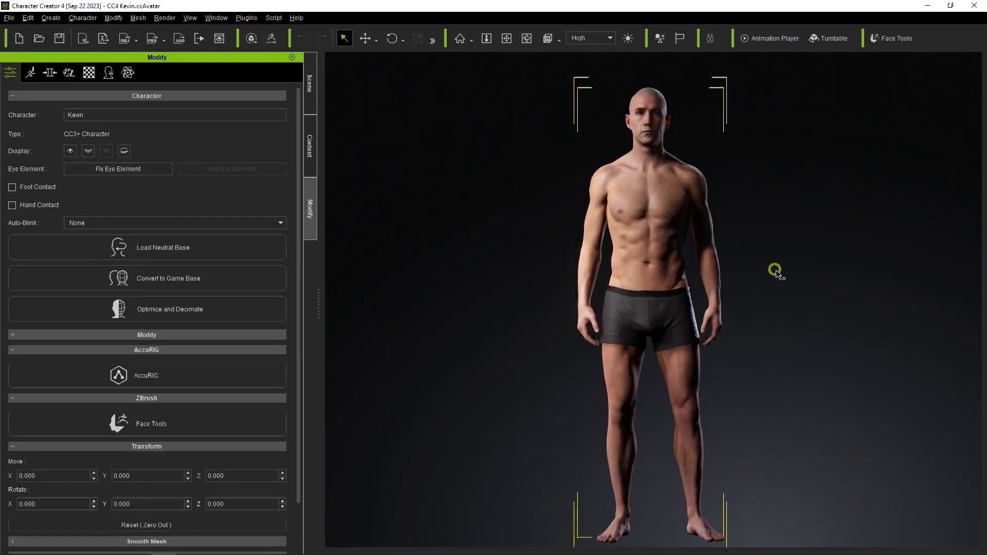
pyautogui.click(90, 73)
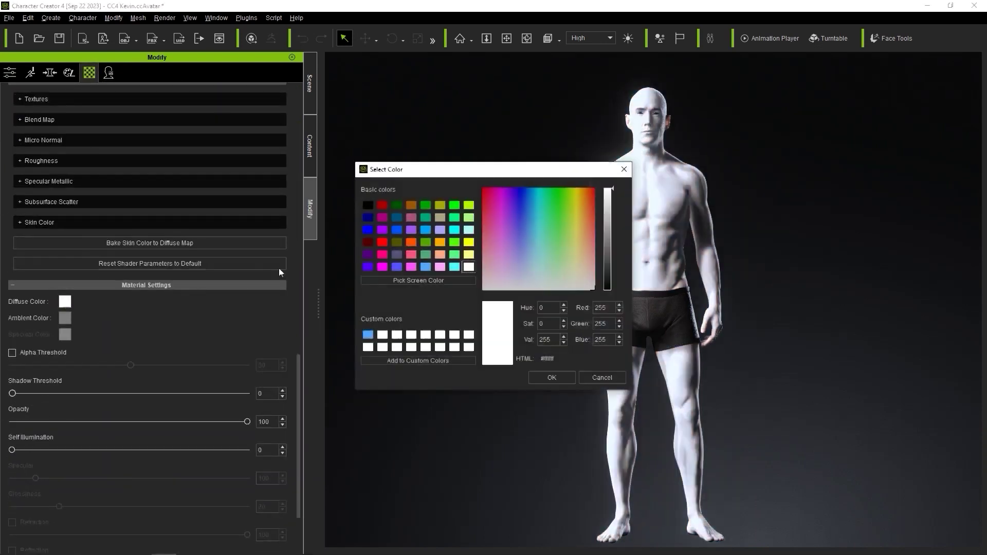
pyautogui.click(552, 377)
pyautogui.click(50, 73)
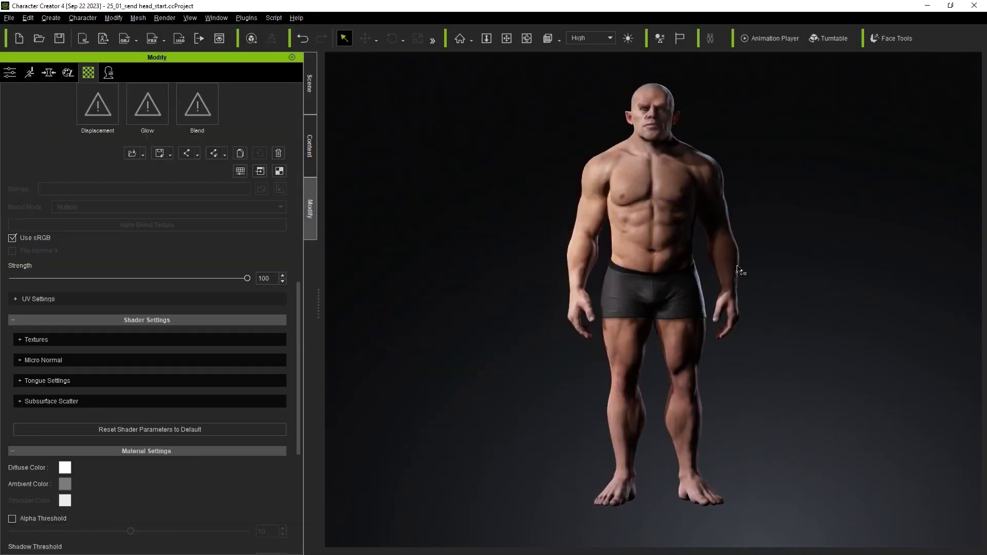
# Start Face Tools for the muscular character and add its plugin to the ZBrush 2023.2.2 installation
pyautogui.click(10, 73)
pyautogui.scroll(-5, 180, 309)
pyautogui.click(151, 371)
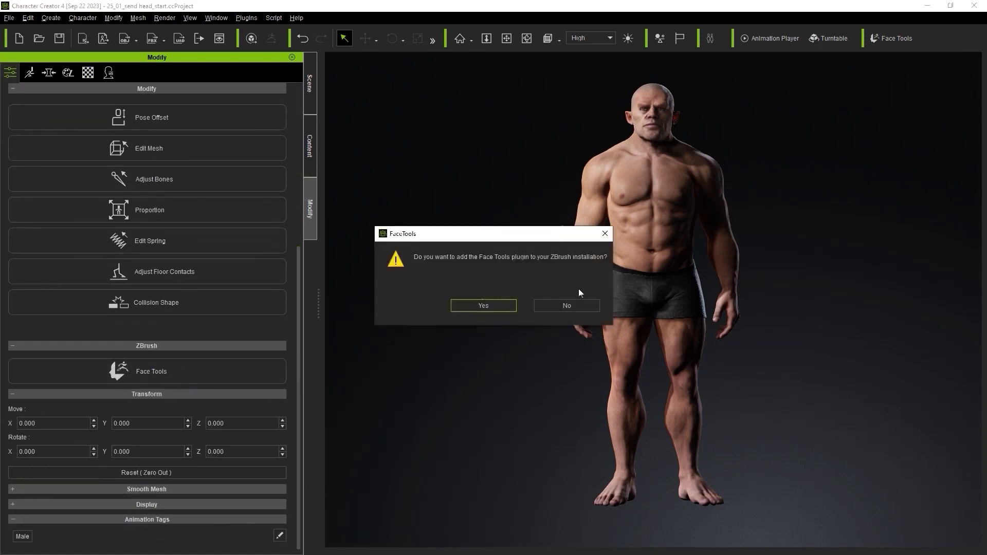
pyautogui.click(483, 305)
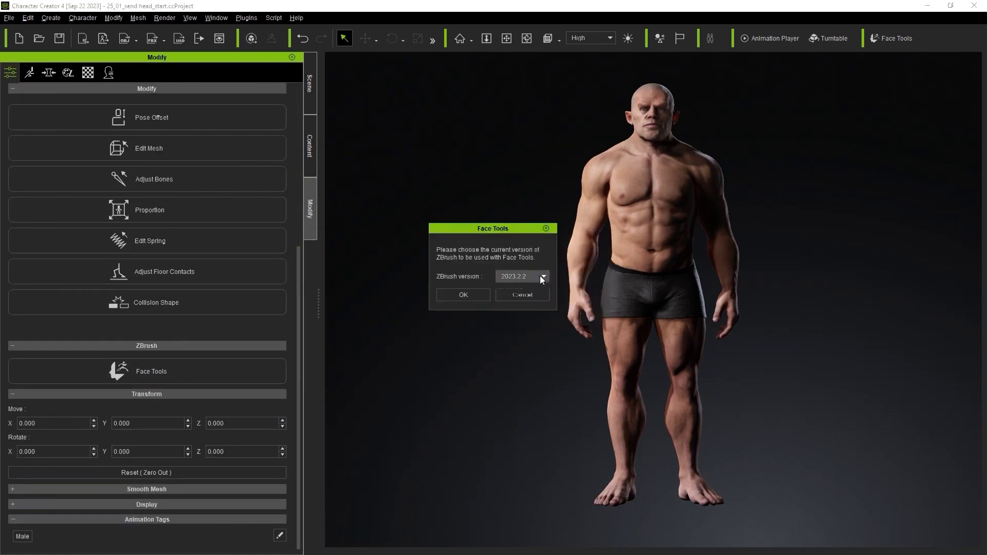
pyautogui.click(465, 296)
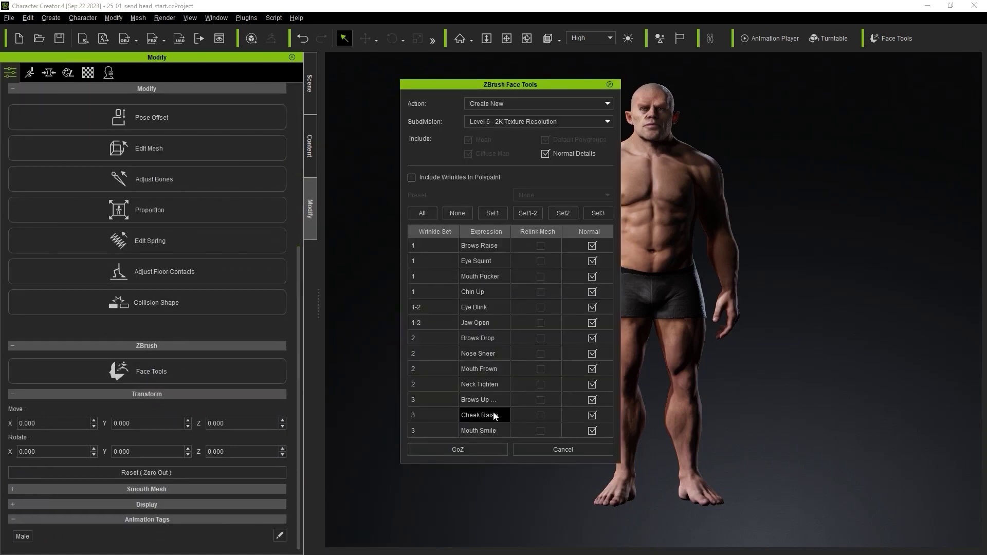
# Send the head to ZBrush as new with all expression normals at Level 6 - 2K Texture Resolution, and open ZBrush Face Tools there
pyautogui.click(458, 449)
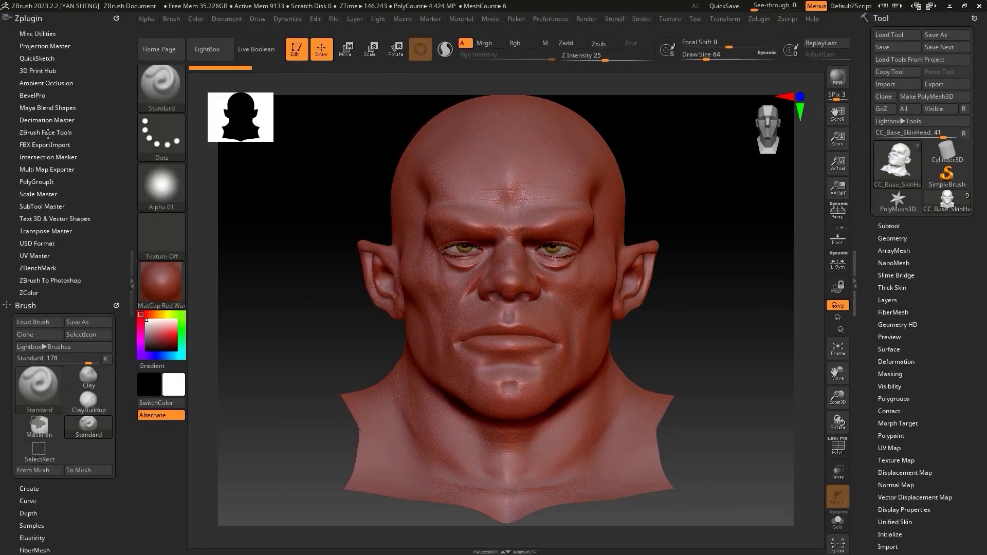
pyautogui.click(47, 133)
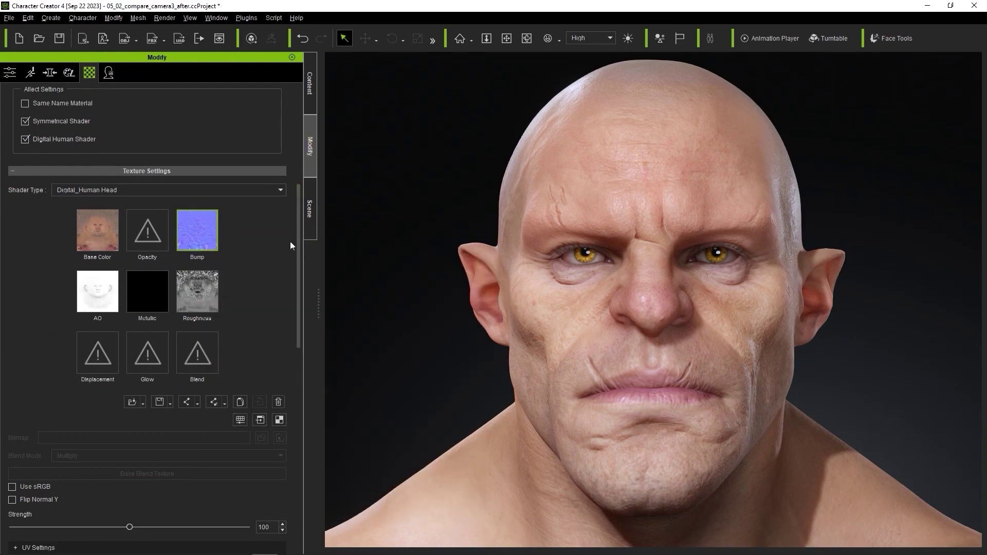
pyautogui.moveTo(298, 242); pyautogui.dragTo(301, 145)
pyautogui.click(9, 72)
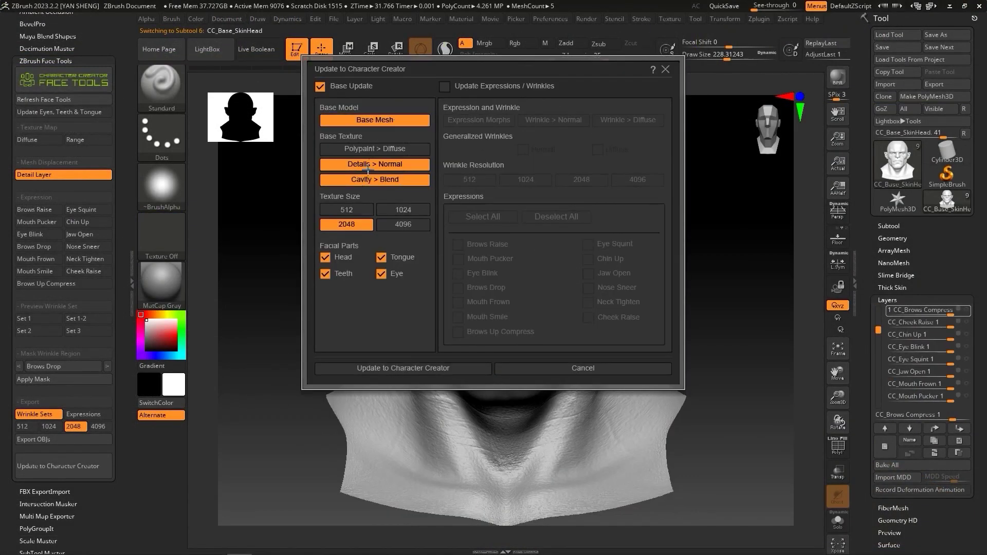
pyautogui.press('Escape')
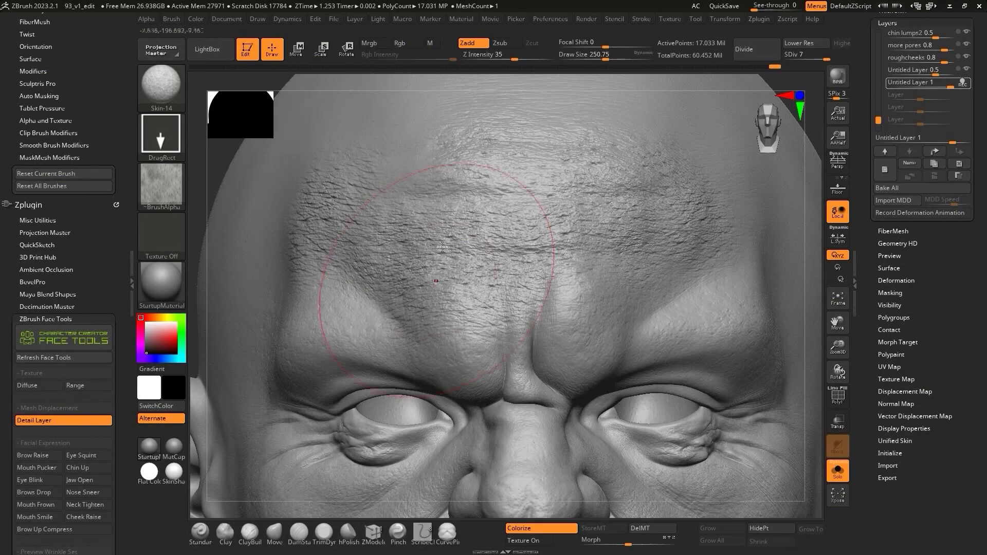
pyautogui.hotkey('ctrl', 'z')
pyautogui.press('s')
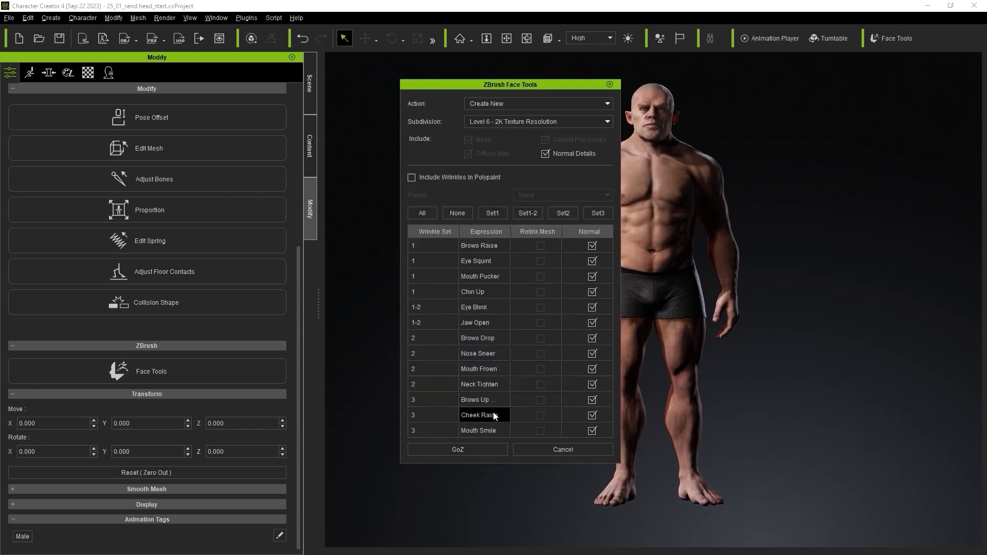
# Transfer the character to ZBrush with GoZ and dock the Zplugin palette in the side tray
pyautogui.click(483, 449)
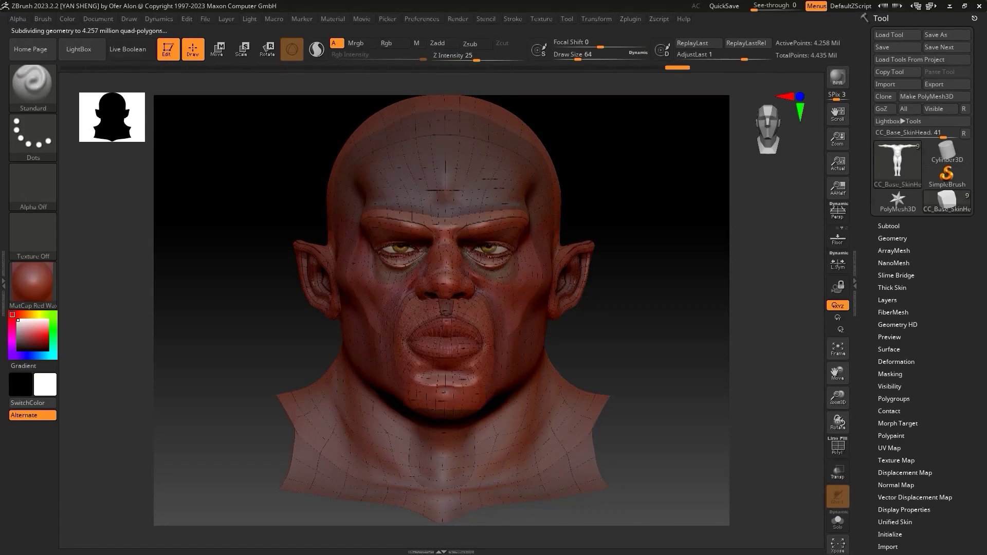
pyautogui.click(630, 22)
pyautogui.moveTo(623, 22); pyautogui.dragTo(175, 122)
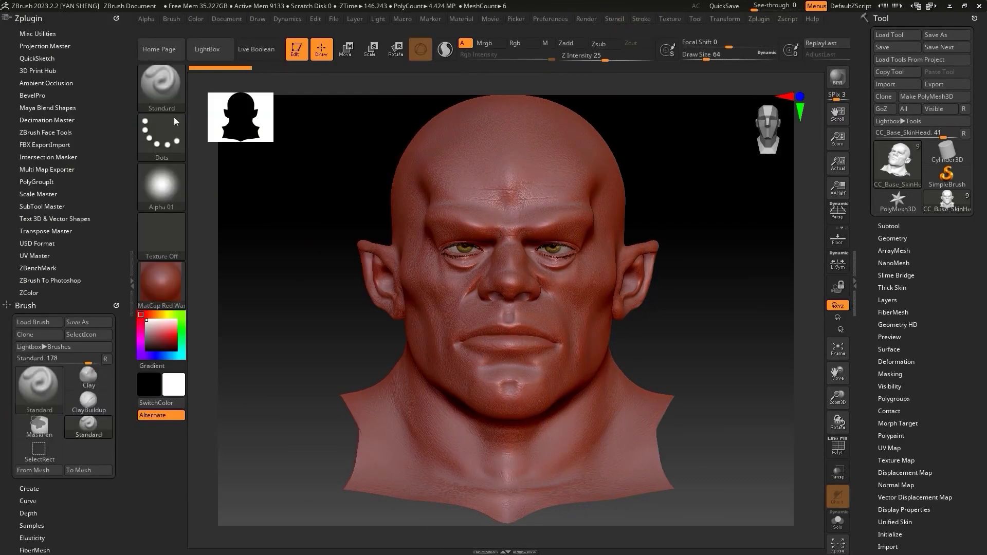
# Open ZBrush Face Tools and view the skin head and the upper and lower teeth subtools in solo mode
pyautogui.click(78, 132)
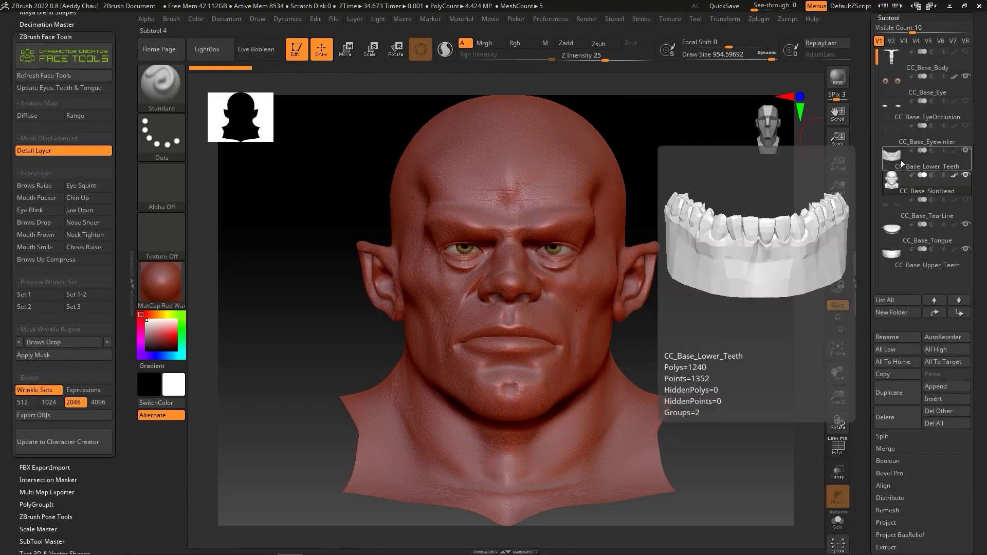
pyautogui.moveTo(900, 91)
pyautogui.click(838, 520)
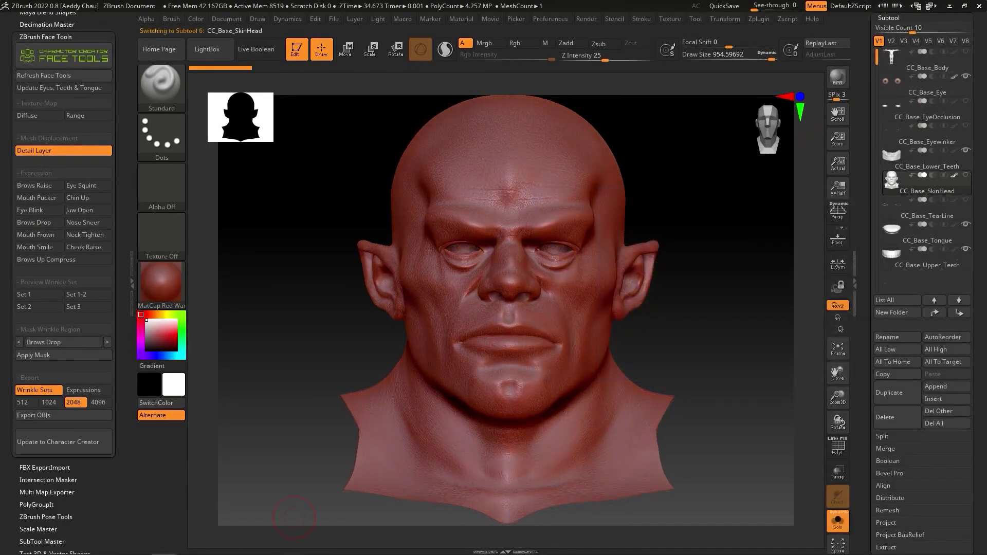
pyautogui.click(926, 262)
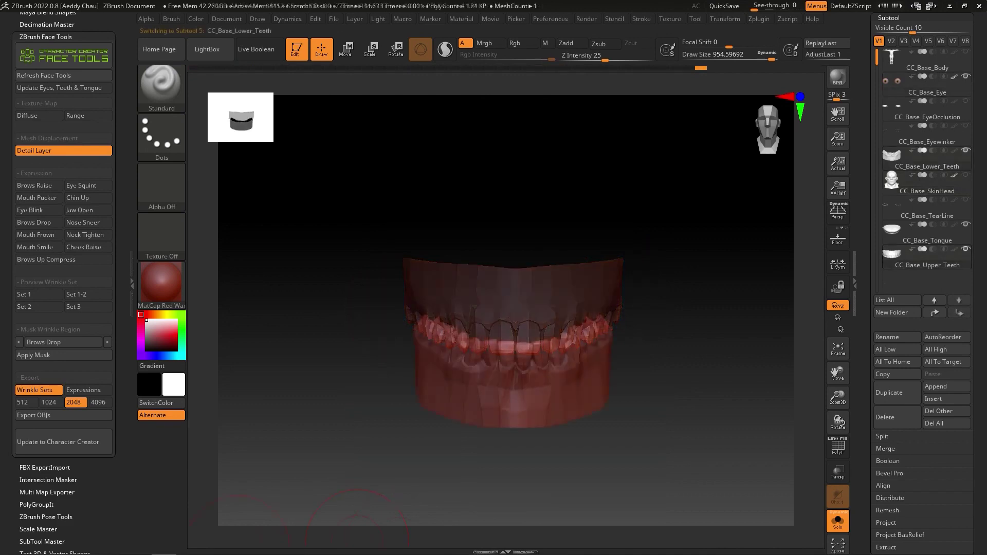
pyautogui.press('Up')
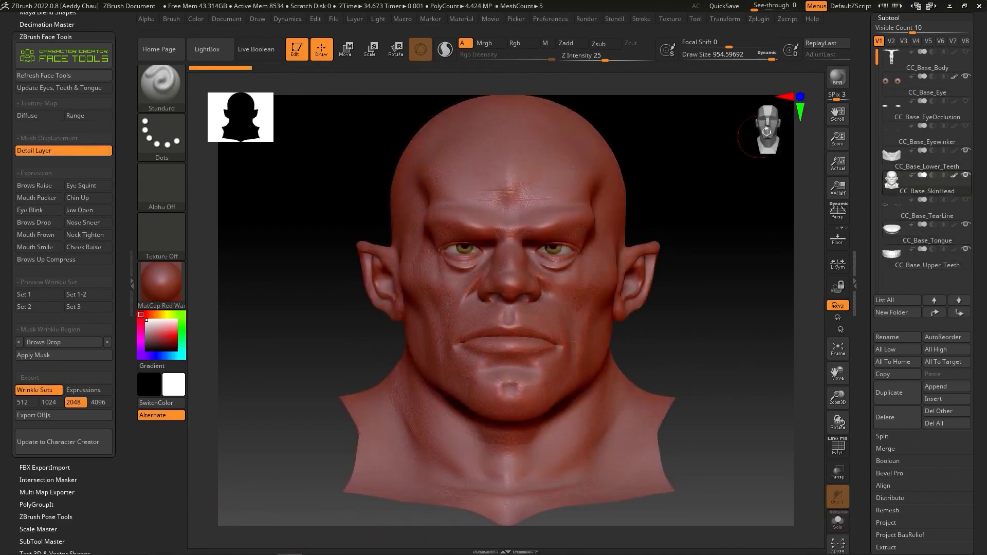
pyautogui.click(899, 62)
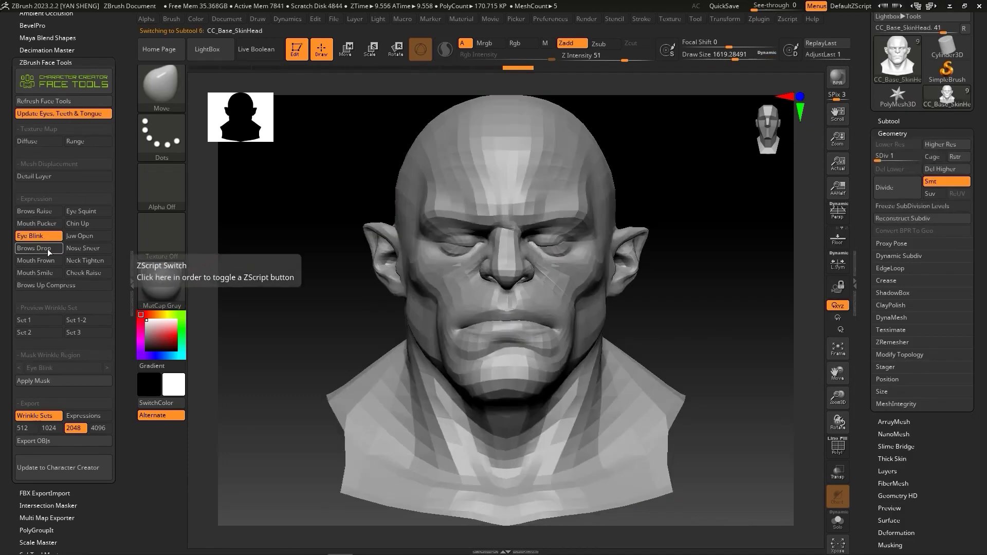
# Preview the Brows Drop, Mouth Smile and Jaw Open expressions on the head
pyautogui.click(47, 249)
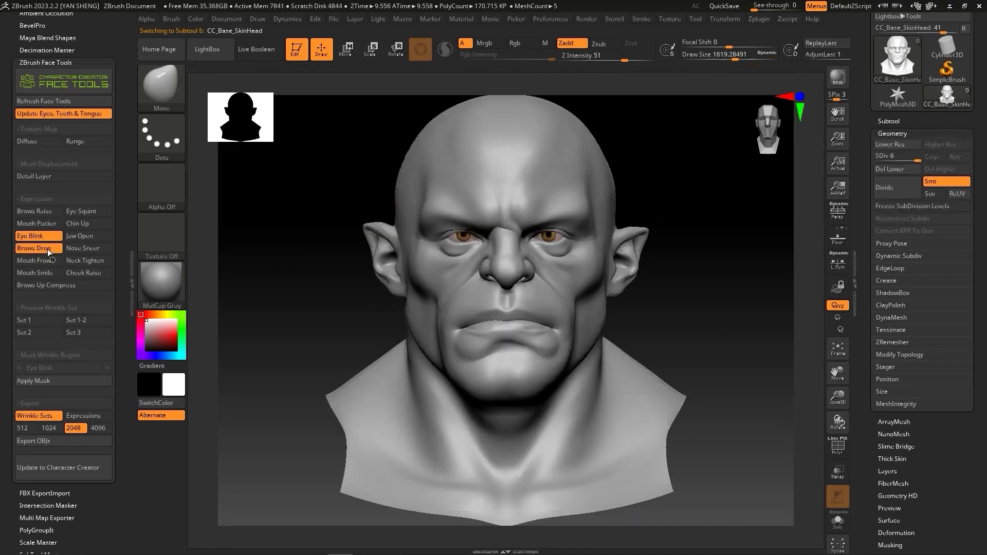
pyautogui.click(47, 273)
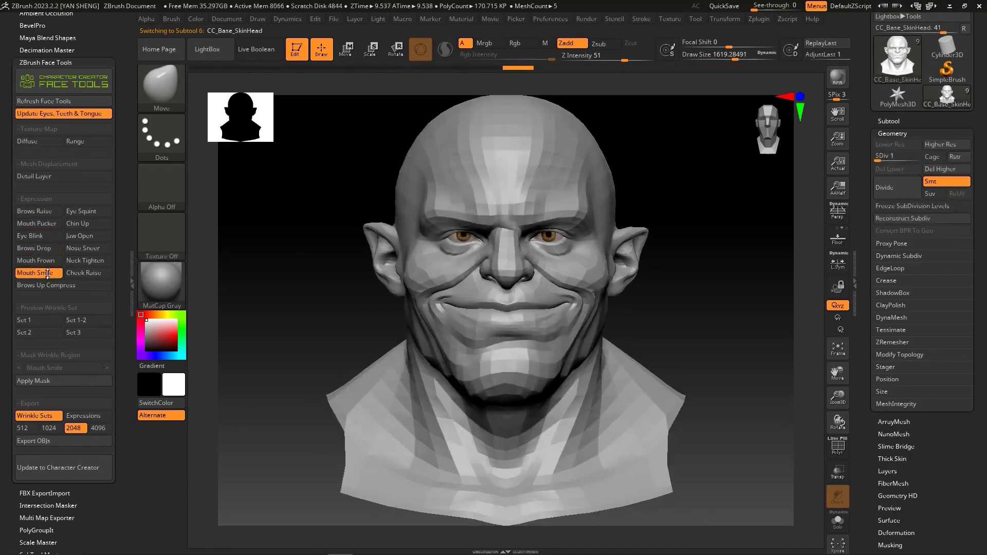
pyautogui.click(103, 234)
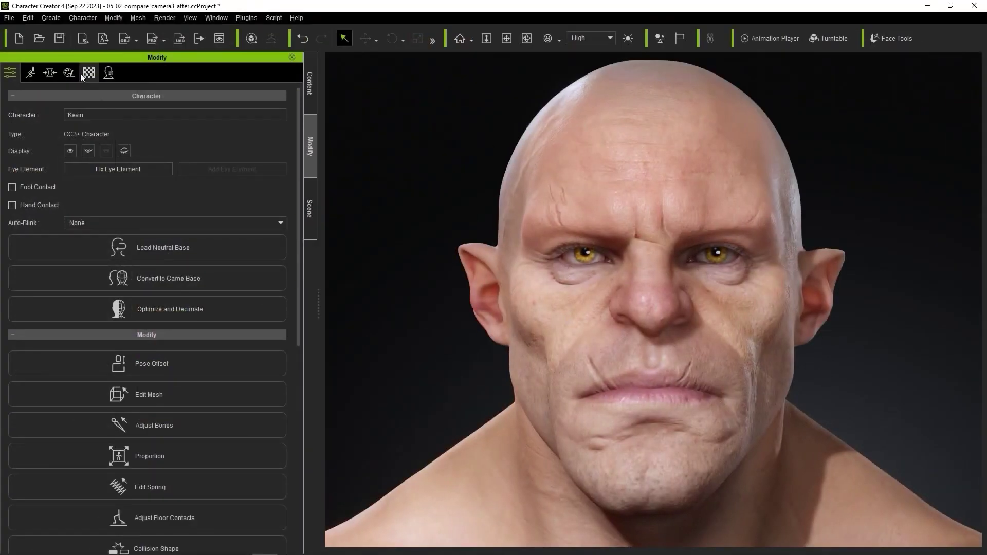
# Switch to Character Creator and look through the material settings of the Kevin character
pyautogui.click(83, 74)
pyautogui.moveTo(299, 147); pyautogui.dragTo(299, 195)
pyautogui.moveTo(208, 238)
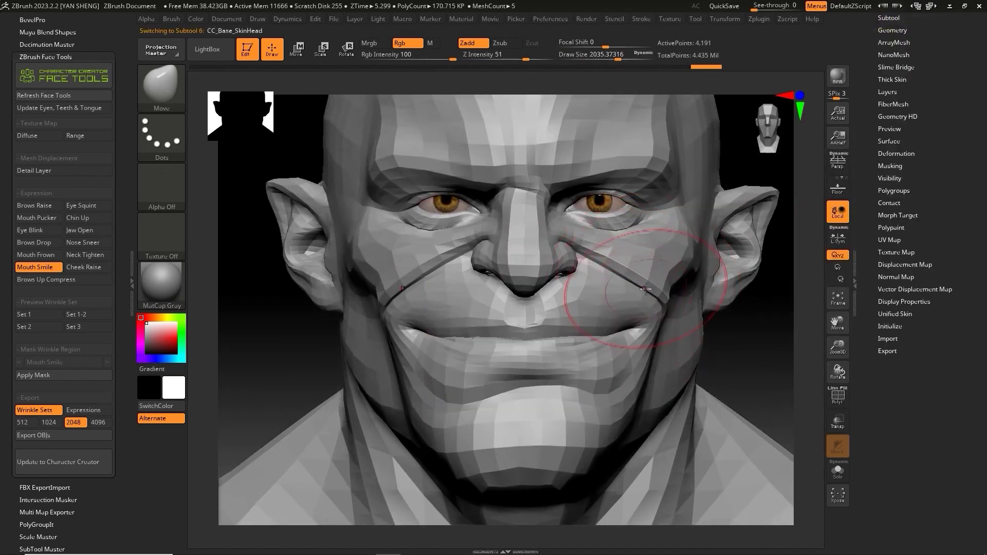
# Switch to ZBrush, show the Brows Raise, Mouth Pucker and Mouth Smile expressions on the head, and list its sculpting layers
pyautogui.click(837, 399)
pyautogui.click(34, 205)
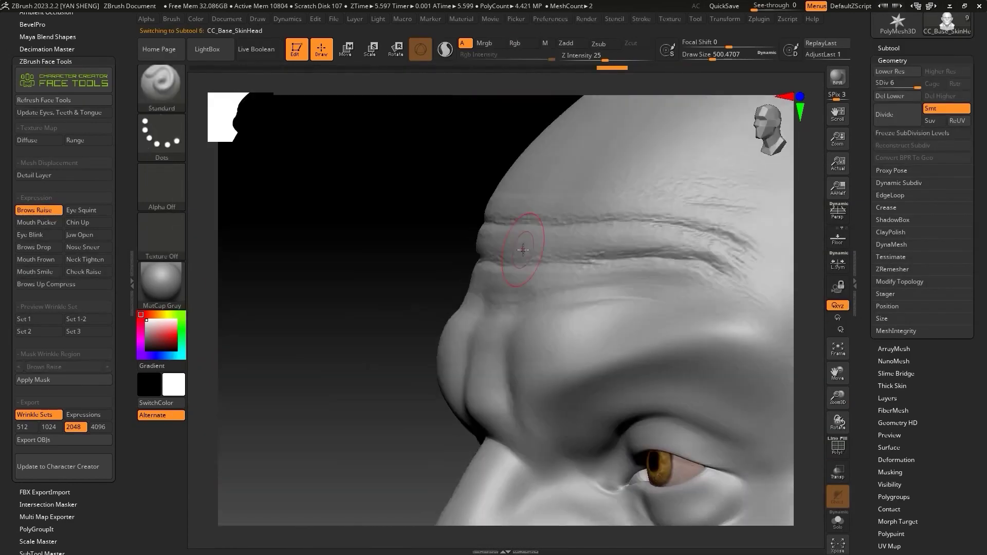
pyautogui.click(36, 222)
pyautogui.click(895, 122)
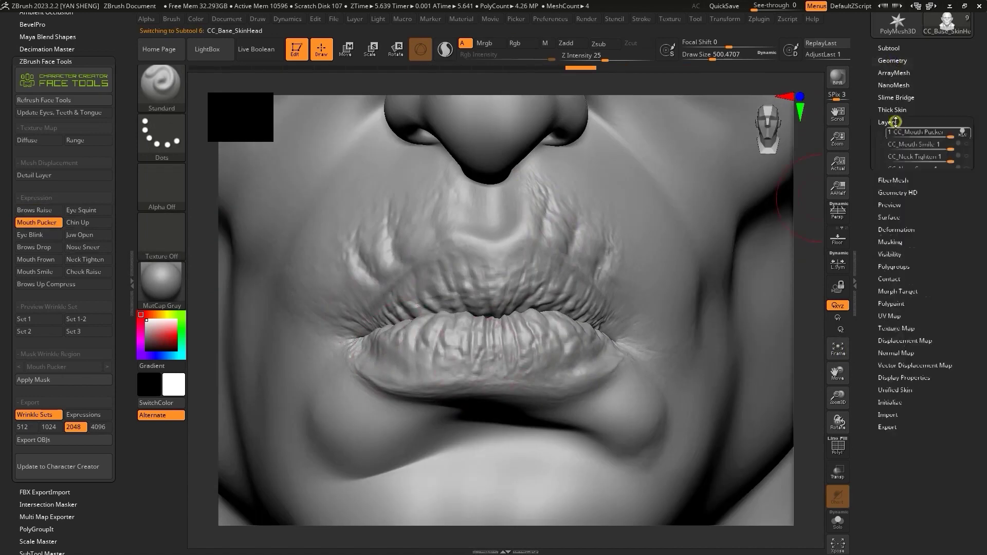
pyautogui.click(67, 177)
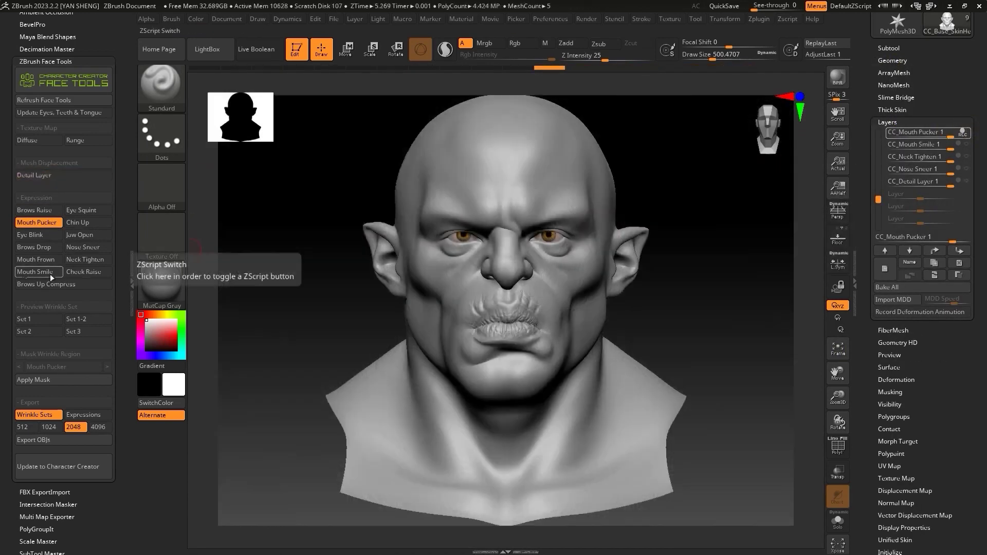
pyautogui.click(51, 273)
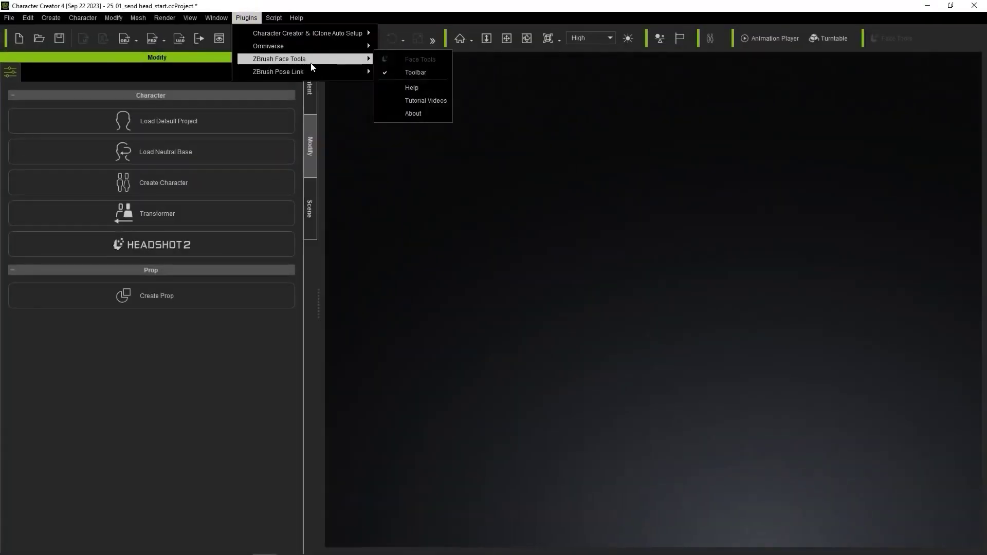
# Switch to Character Creator and load the CC4 Kevin character without saving the current project
pyautogui.click(683, 117)
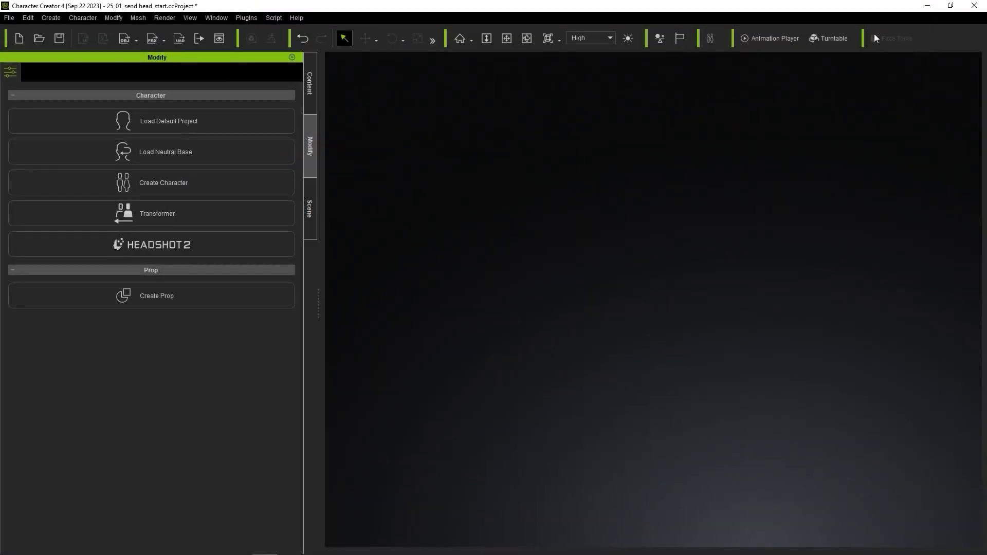
pyautogui.click(178, 154)
pyautogui.click(482, 310)
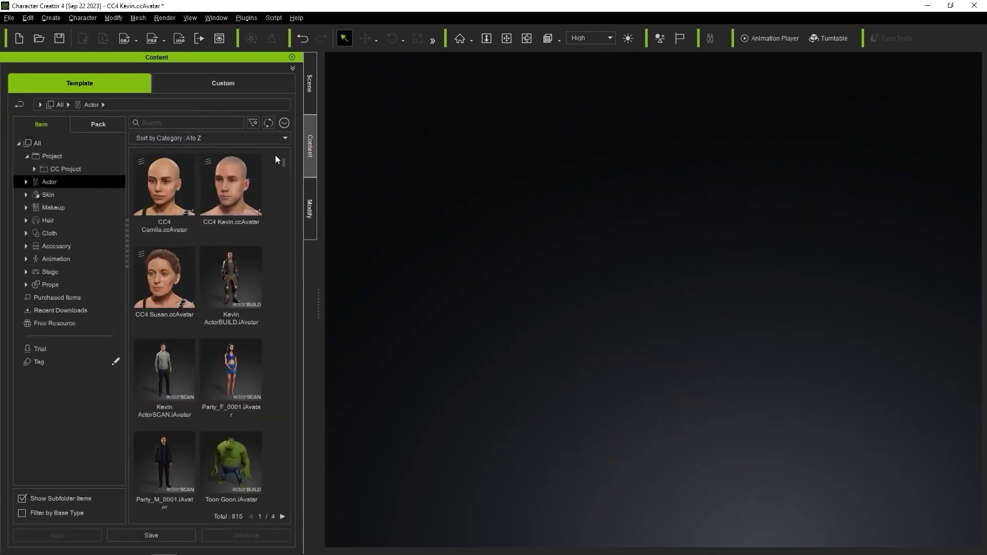
pyautogui.scroll(5, 285, 173)
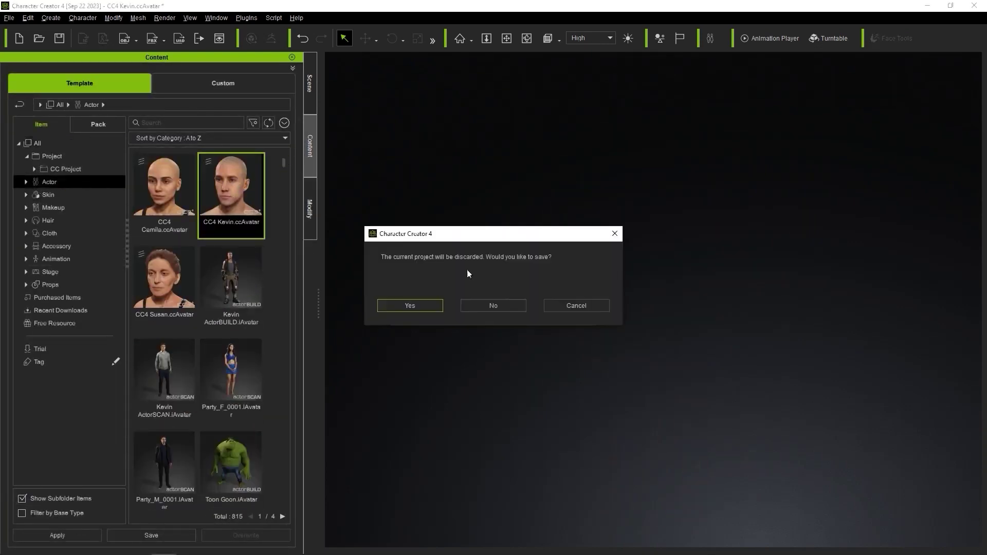
pyautogui.click(488, 304)
# Change the diffuse color of the Kevin character's materials
pyautogui.click(88, 72)
pyautogui.click(61, 168)
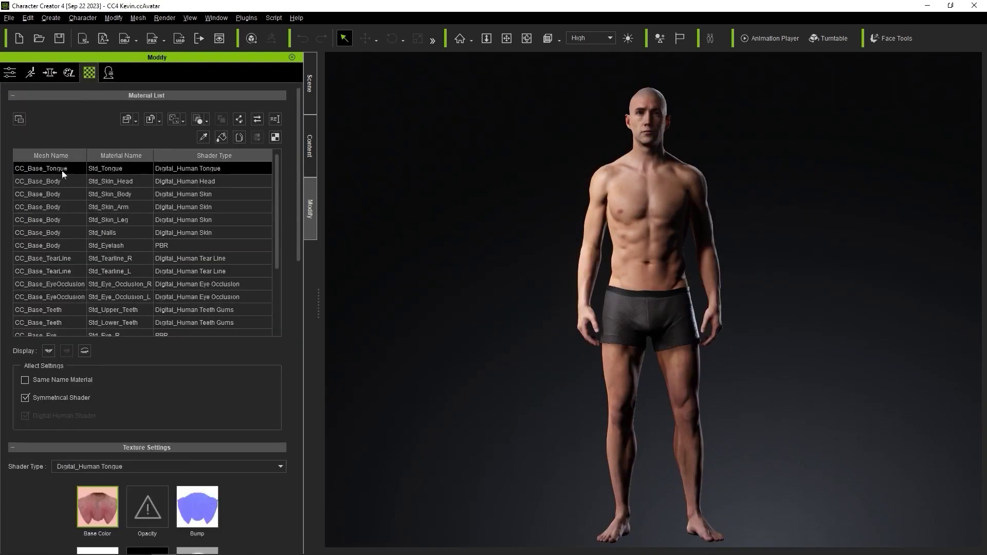
pyautogui.scroll(-10, 149, 309)
pyautogui.click(65, 302)
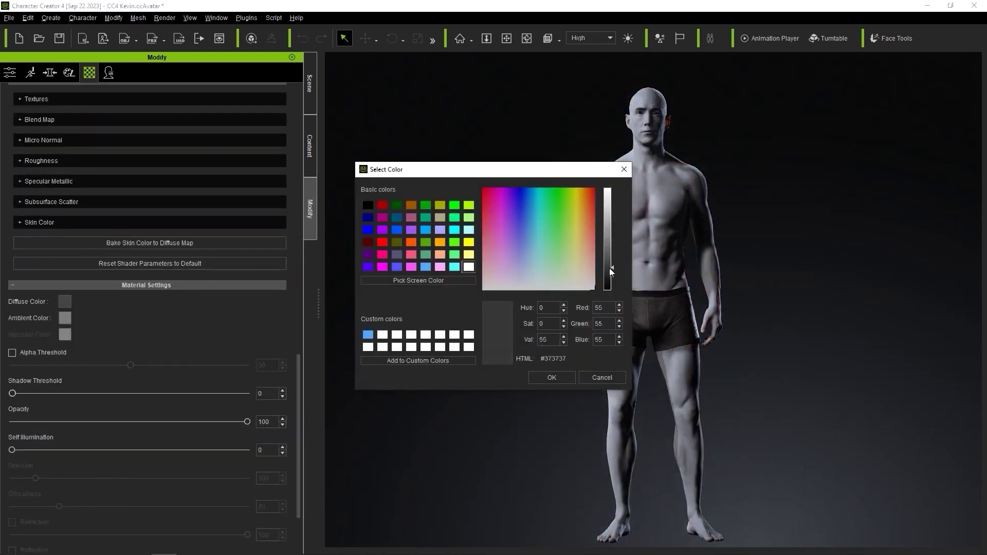
pyautogui.click(549, 376)
# Browse the character's morph sliders and show the Shoulder and Waist body categories
pyautogui.click(50, 72)
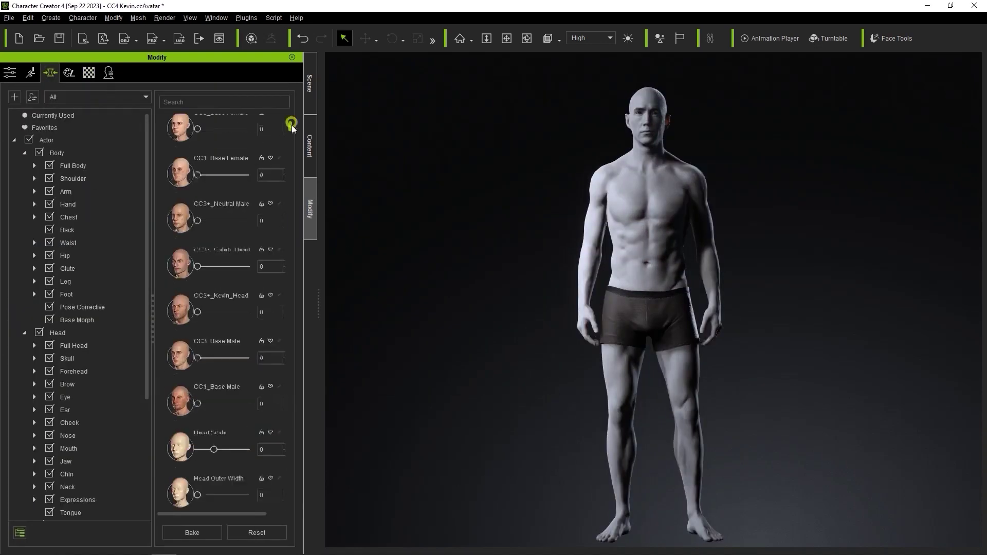
pyautogui.click(73, 179)
pyautogui.click(68, 243)
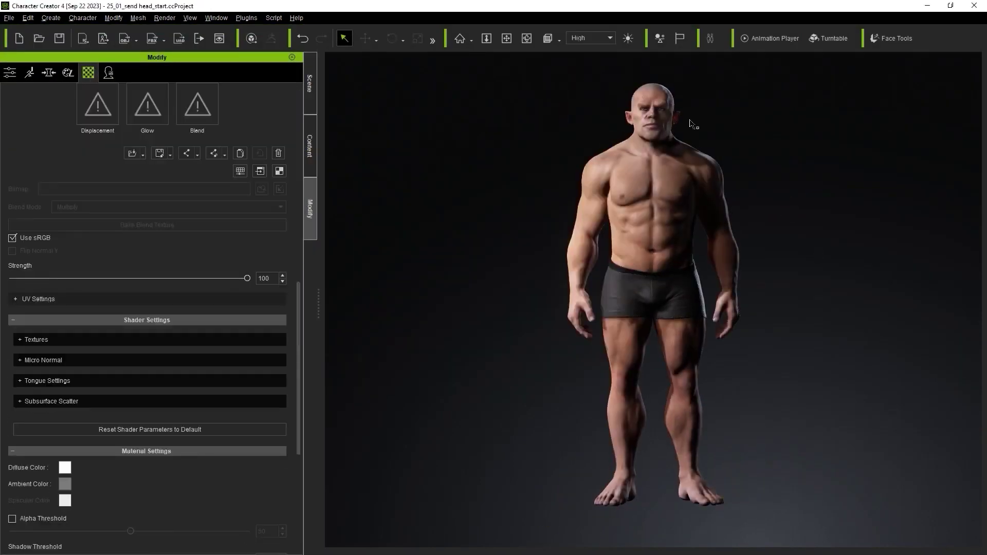
# Add the Face Tools plugin to ZBrush 2023.2.2 and send the muscular character with GoZ as new at Level 6 - 2K Texture Resolution
pyautogui.click(10, 72)
pyautogui.scroll(-5, 295, 187)
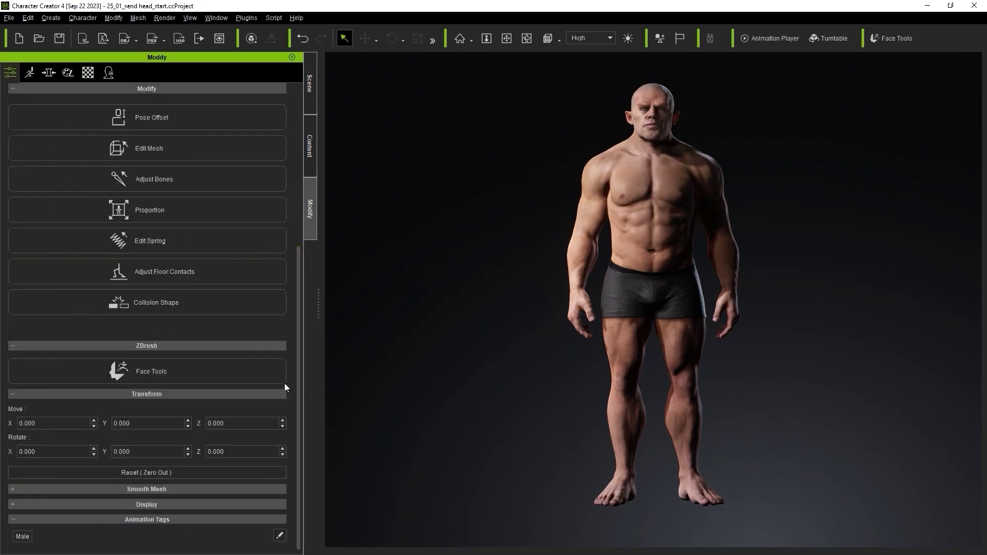
pyautogui.click(159, 375)
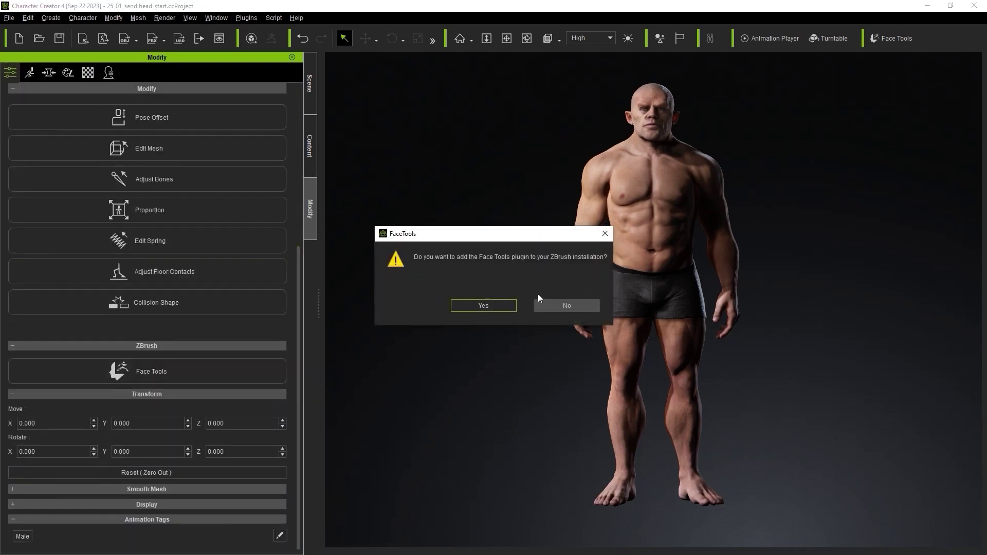
pyautogui.click(506, 309)
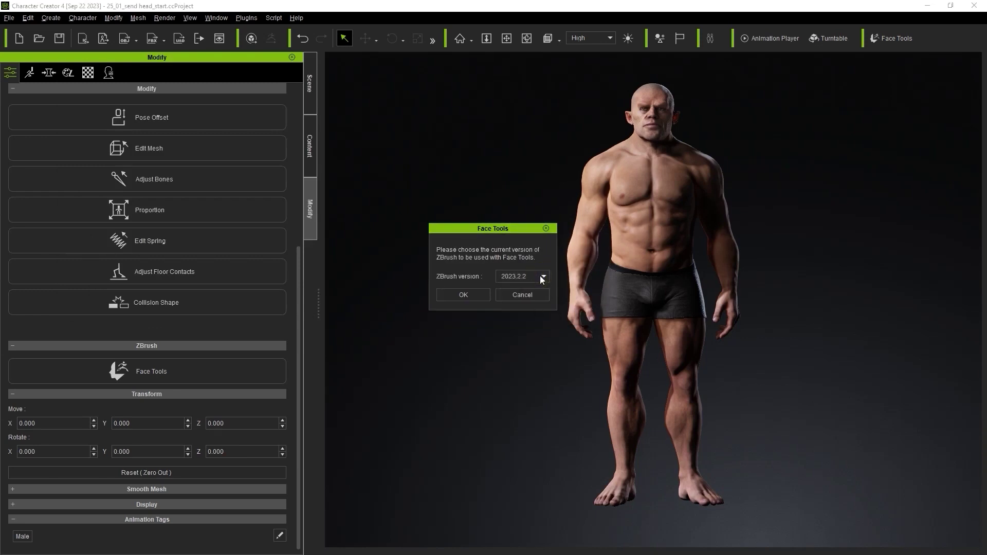
pyautogui.click(477, 298)
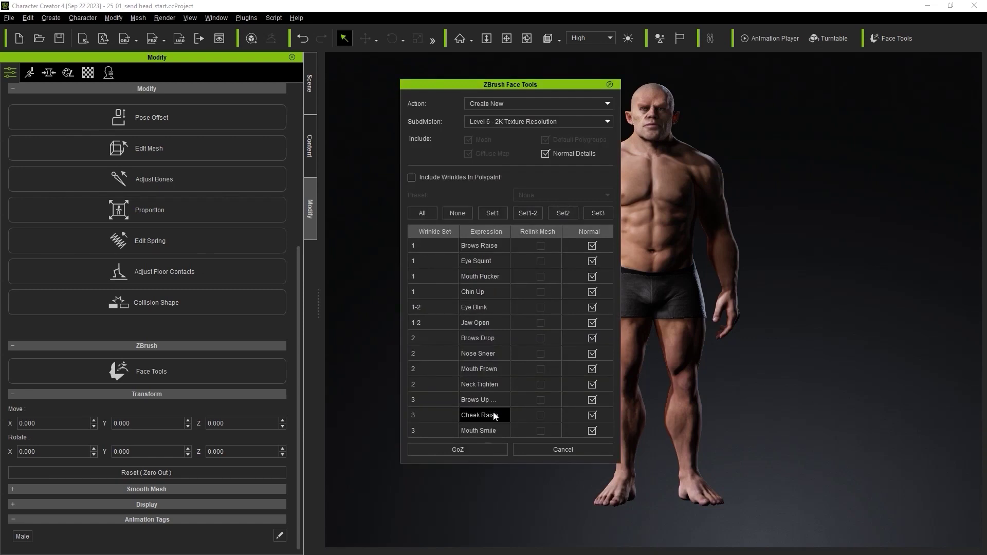
pyautogui.click(484, 450)
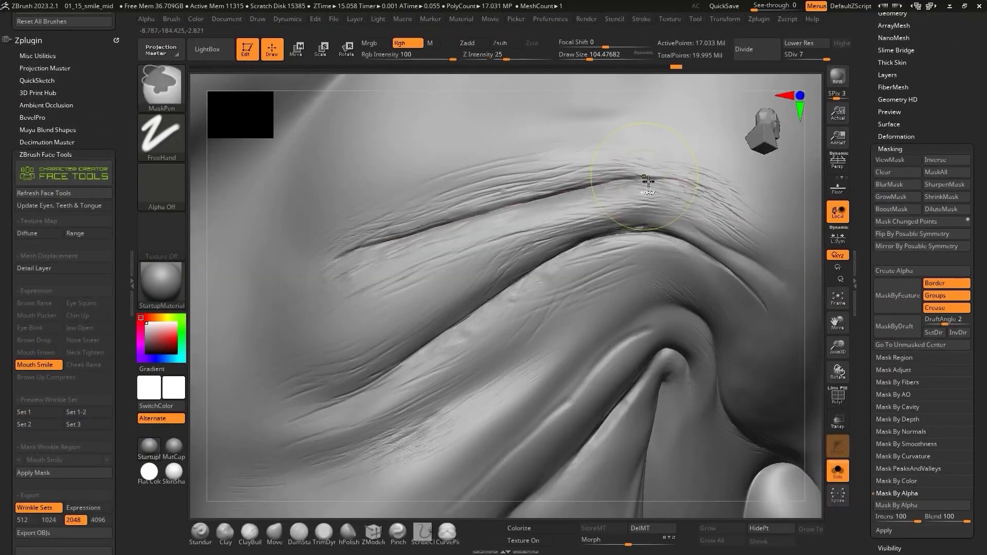
# Examine the sculpted smile wrinkles on the cheek and around the mouth corner from several angles
pyautogui.moveTo(349, 254); pyautogui.dragTo(629, 194, button='right')
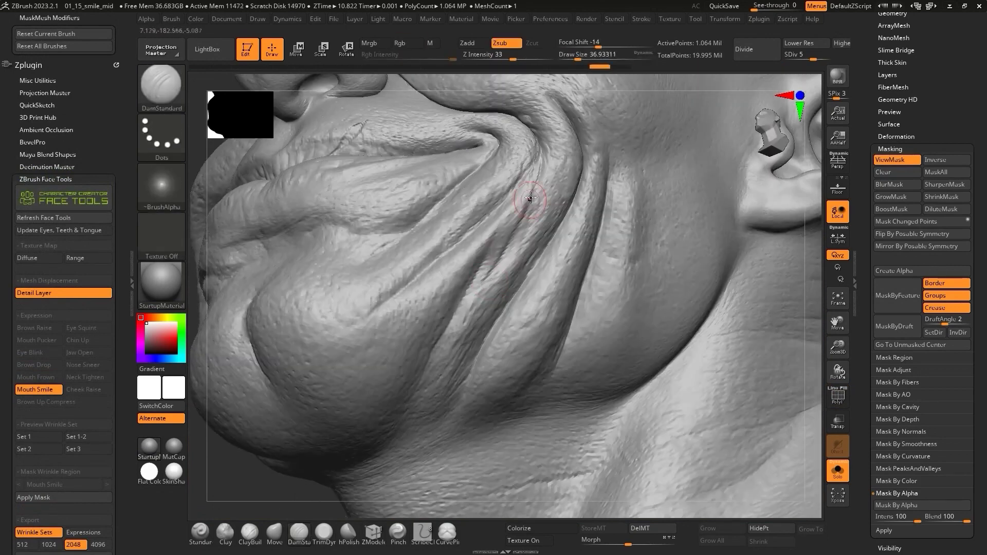
pyautogui.moveTo(541, 162); pyautogui.dragTo(501, 251, button='right')
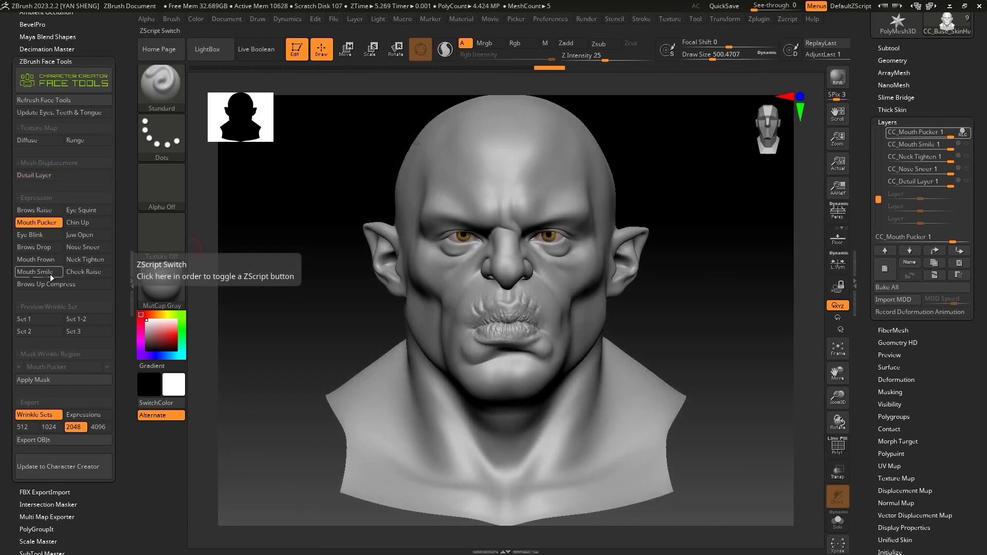
# Show the Mouth Smile expression and inspect the smiling face from the front and in three-quarter view
pyautogui.click(55, 273)
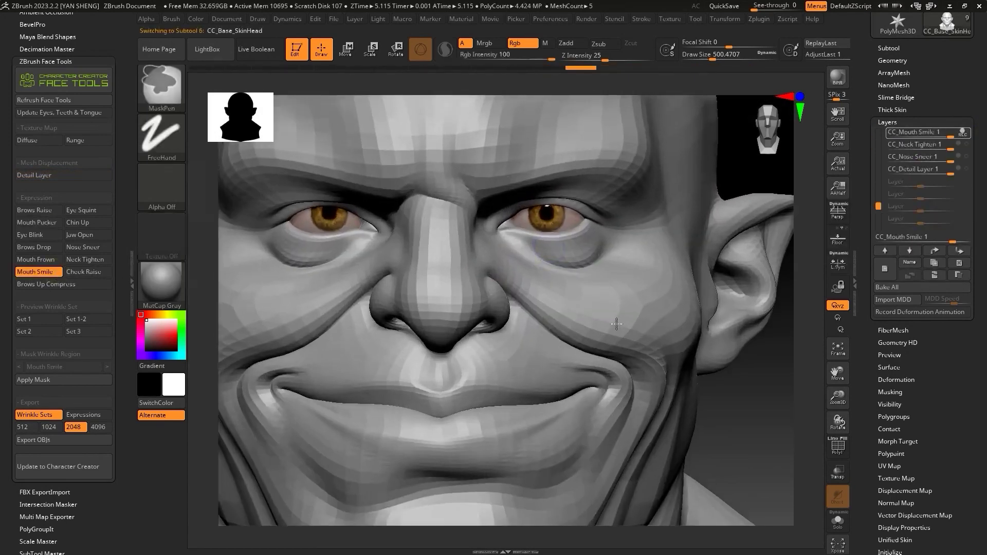
pyautogui.moveTo(616, 323); pyautogui.dragTo(473, 311)
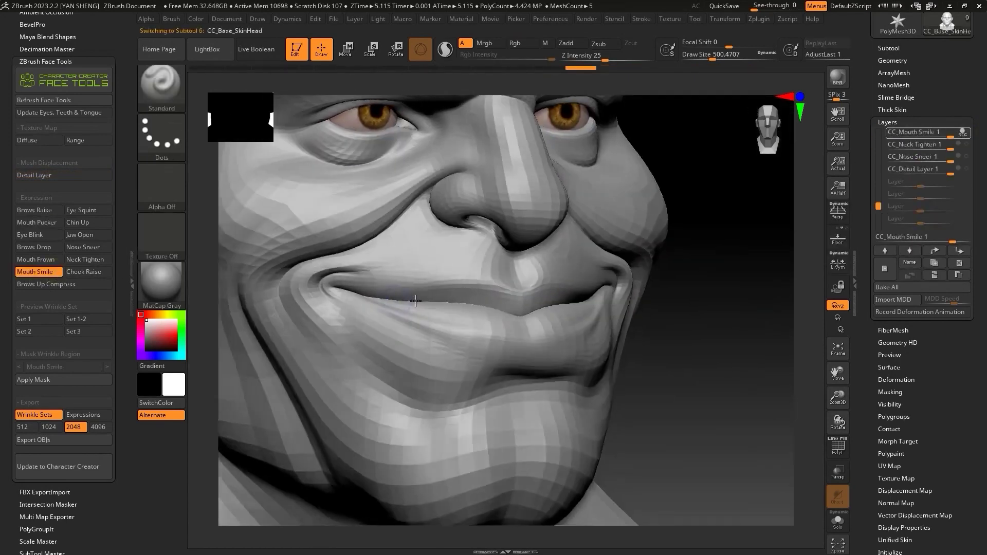
pyautogui.moveTo(390, 268); pyautogui.dragTo(294, 263)
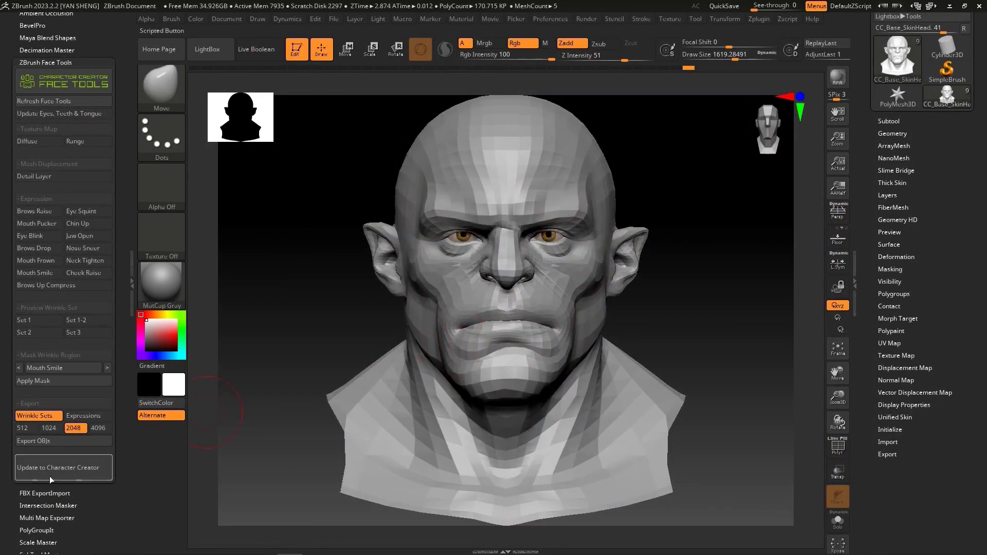
# Update only the base mesh, normal and blend textures at 2048 to Character Creator, excluding expressions and wrinkles, and accept the GoZ options
pyautogui.click(97, 477)
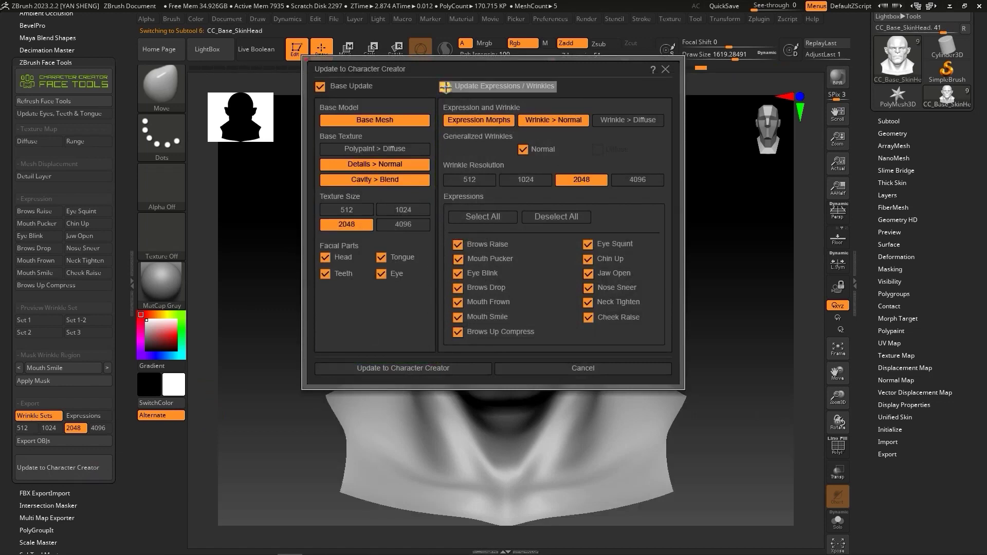
pyautogui.click(445, 86)
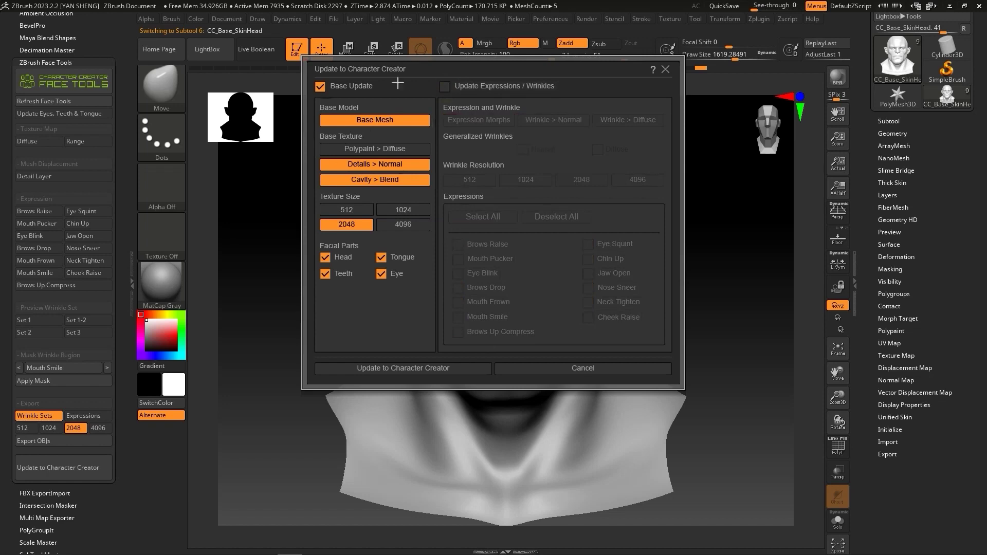
pyautogui.click(451, 371)
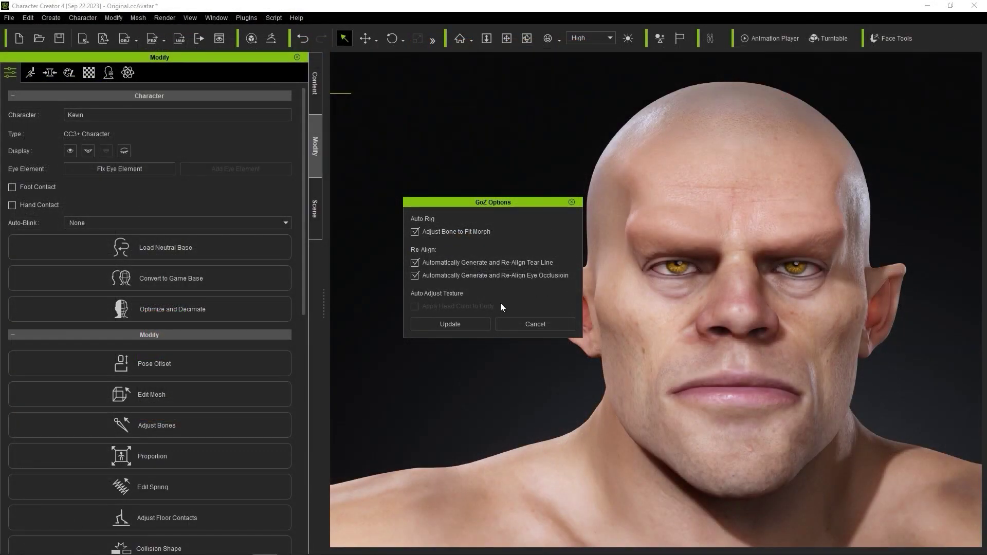
pyautogui.click(444, 327)
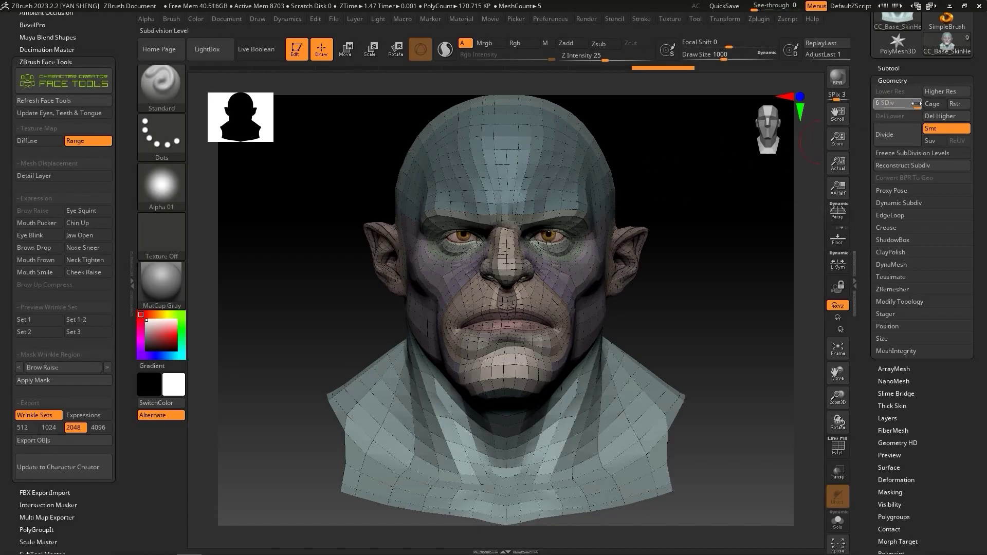
# Raise the head mesh to subdivision level 6
pyautogui.moveTo(915, 103); pyautogui.dragTo(919, 103)
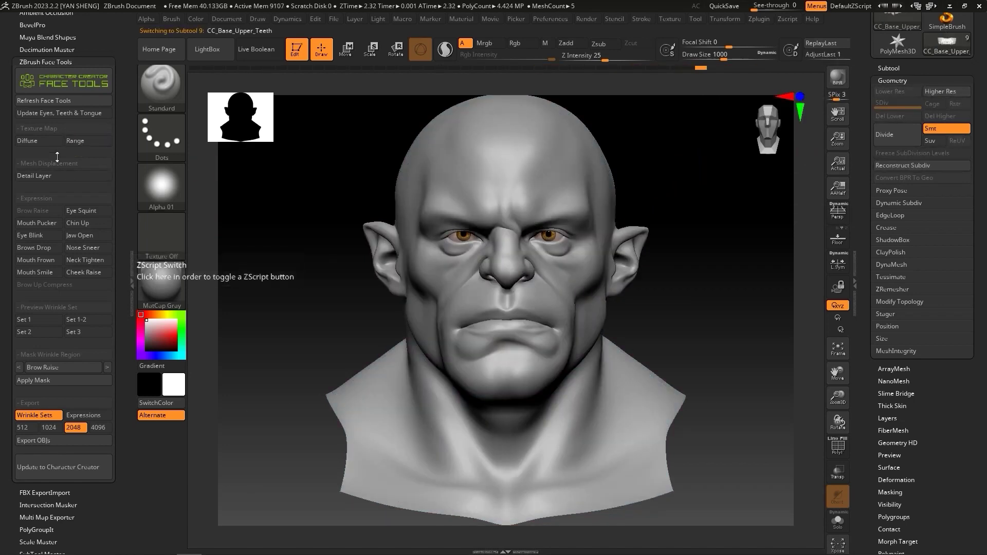
# Turn on the sculpted detail layer for the head mesh
pyautogui.click(58, 175)
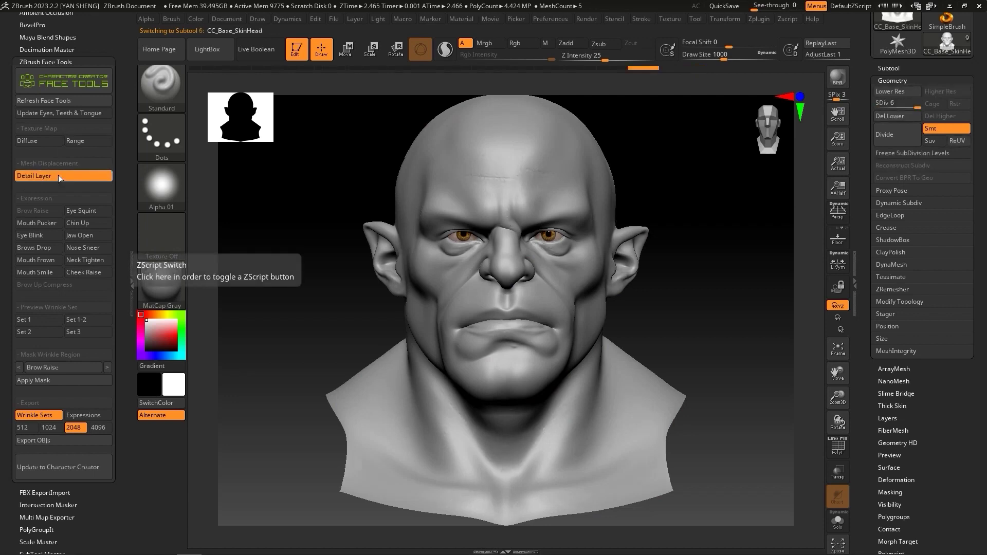
pyautogui.click(893, 81)
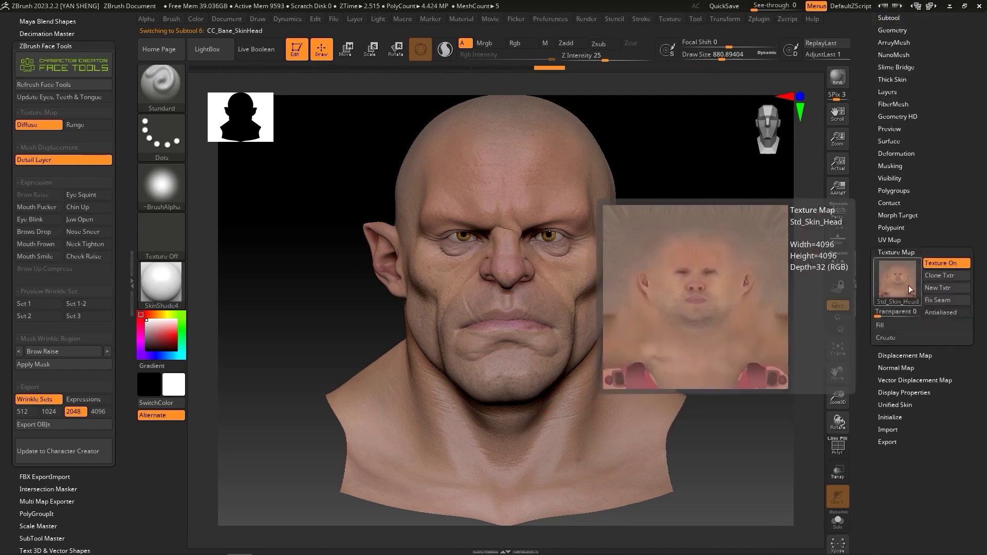
# Open the Polypaint settings and paint colour onto the scar above the eye with the Standard brush at RGB intensity 100
pyautogui.click(896, 251)
pyautogui.click(897, 228)
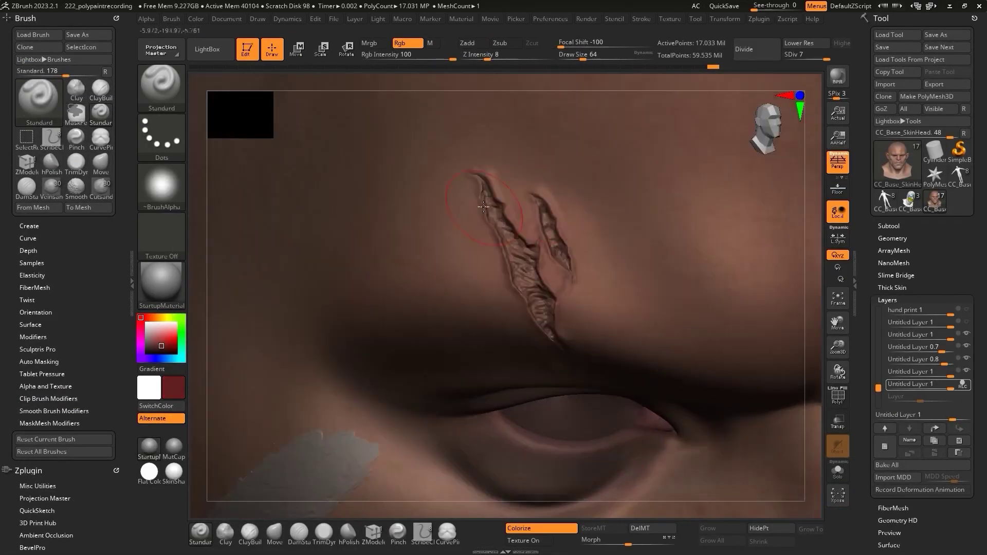
pyautogui.moveTo(501, 211)
pyautogui.mouseDown()
pyautogui.moveTo(513, 237)
pyautogui.moveTo(493, 216)
pyautogui.mouseUp()
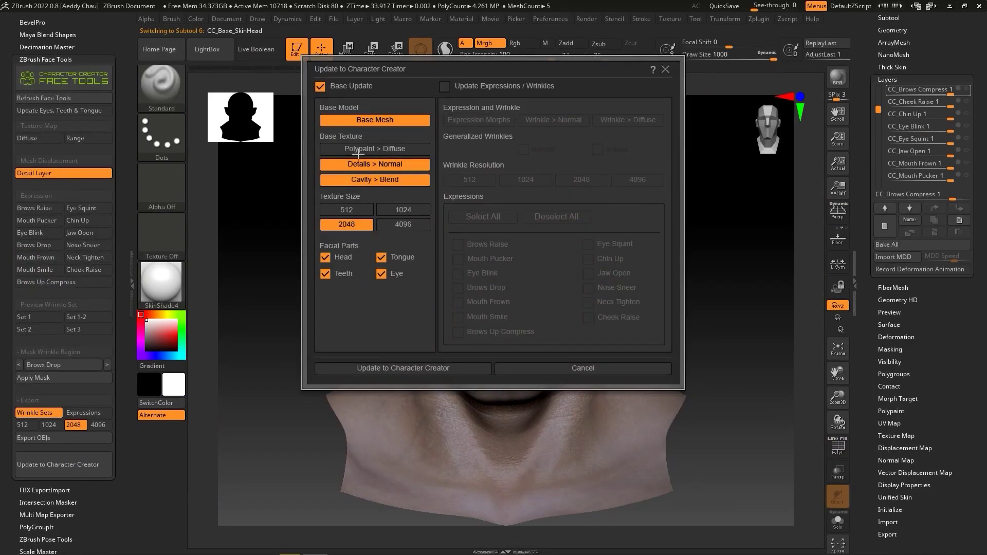
# Include Polypaint > Diffuse in the 2048 base update to Character Creator and accept the GoZ options
pyautogui.click(417, 147)
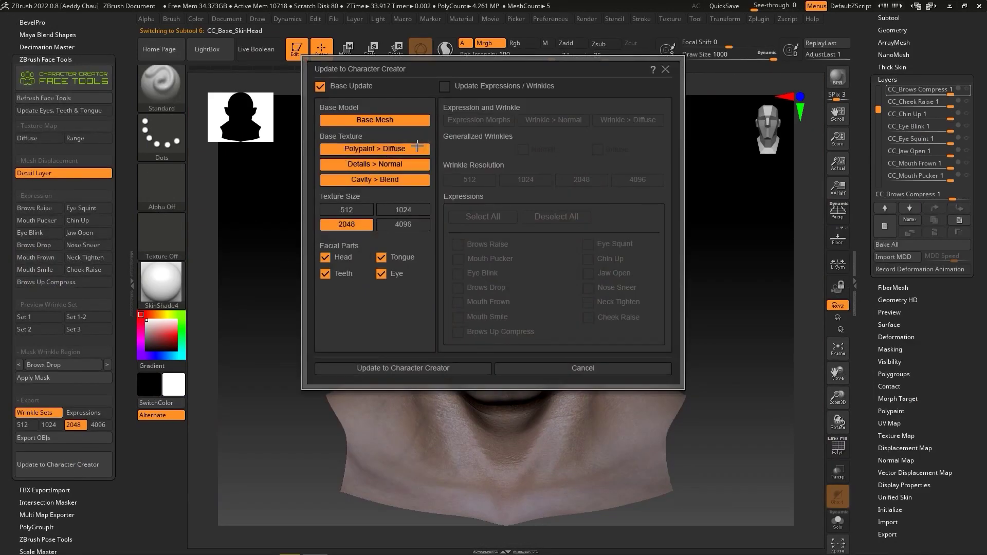
pyautogui.click(416, 369)
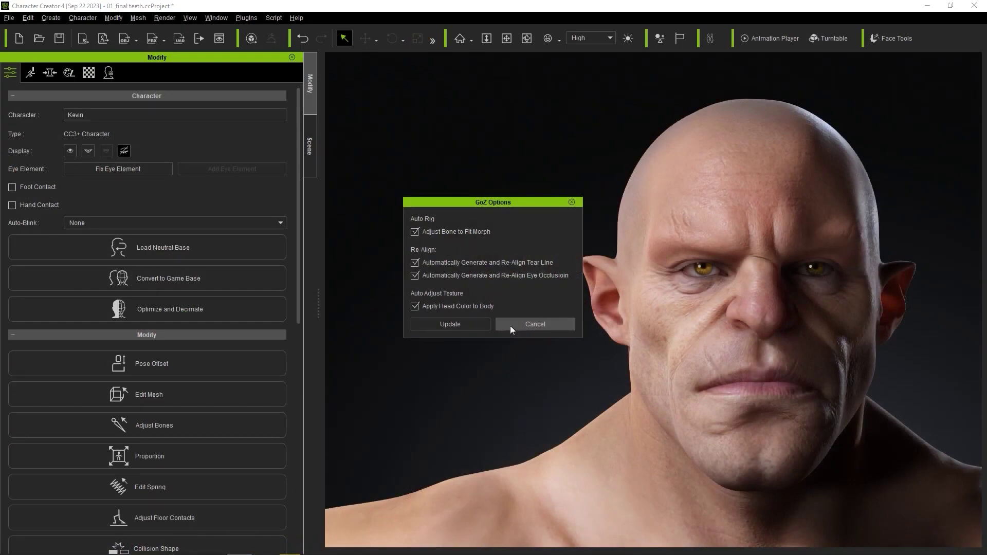
pyautogui.click(440, 324)
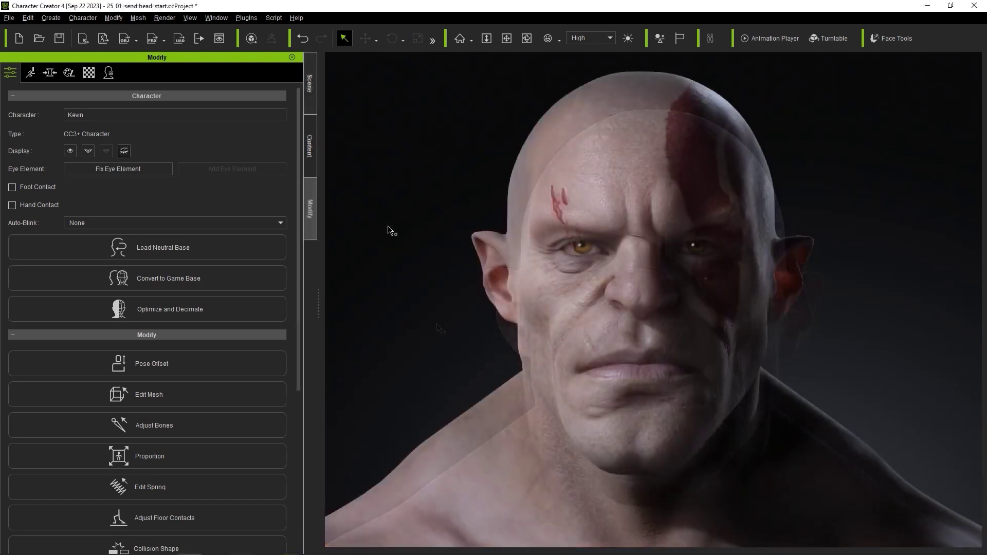
# Inspect the updated character's head and full body from different angles
pyautogui.moveTo(406, 225); pyautogui.dragTo(89, 235, button='right')
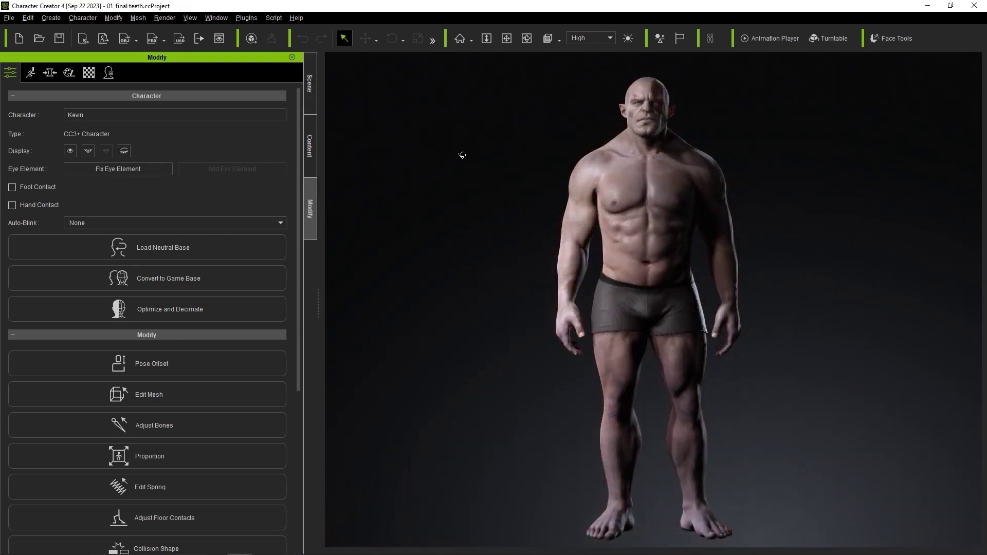
pyautogui.moveTo(462, 154); pyautogui.dragTo(540, 165, button='right')
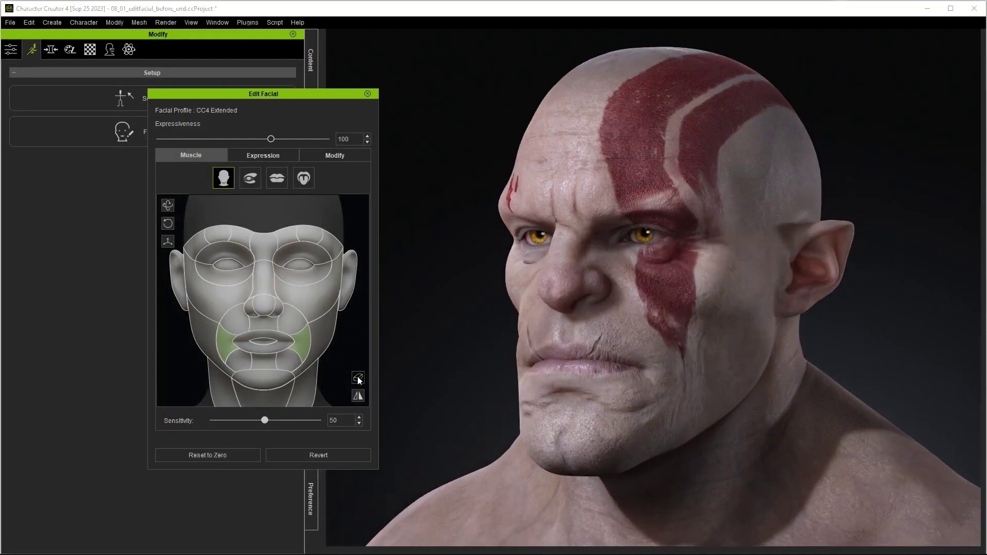
# Clear the mouth-corner muscle selection in the Edit Facial window
pyautogui.click(358, 379)
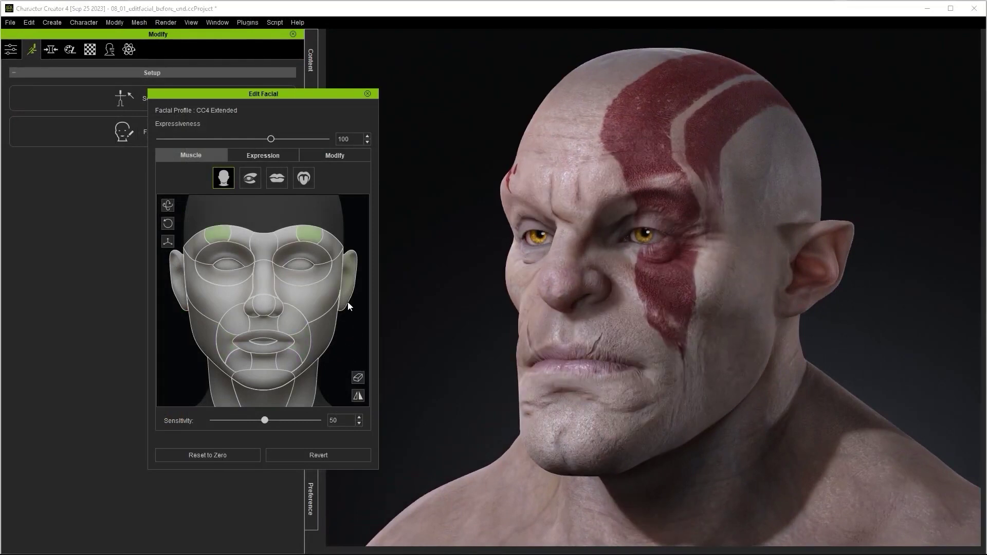